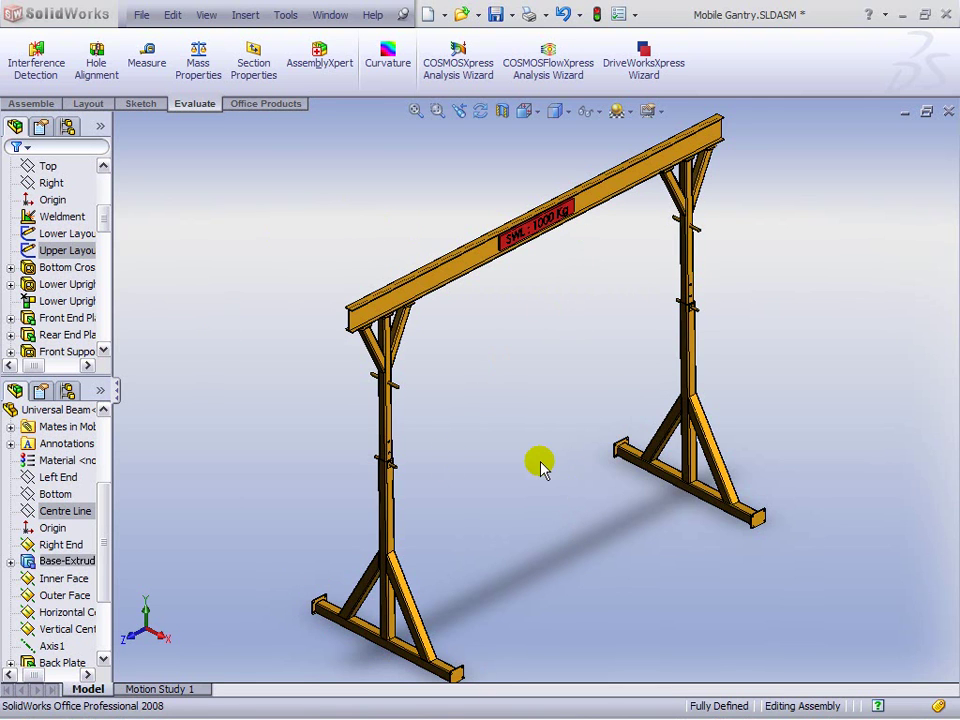
Show the leg layout sketch dimensions and the beam's end plane, length and profile dimensions.
click(62, 235)
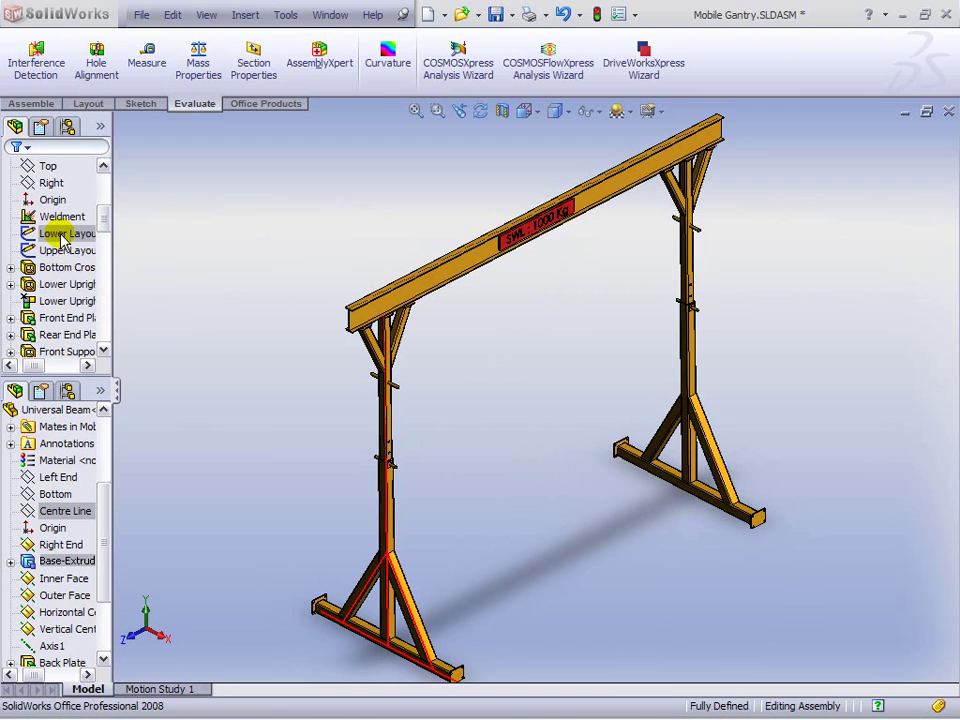
ctrl+click(62, 250)
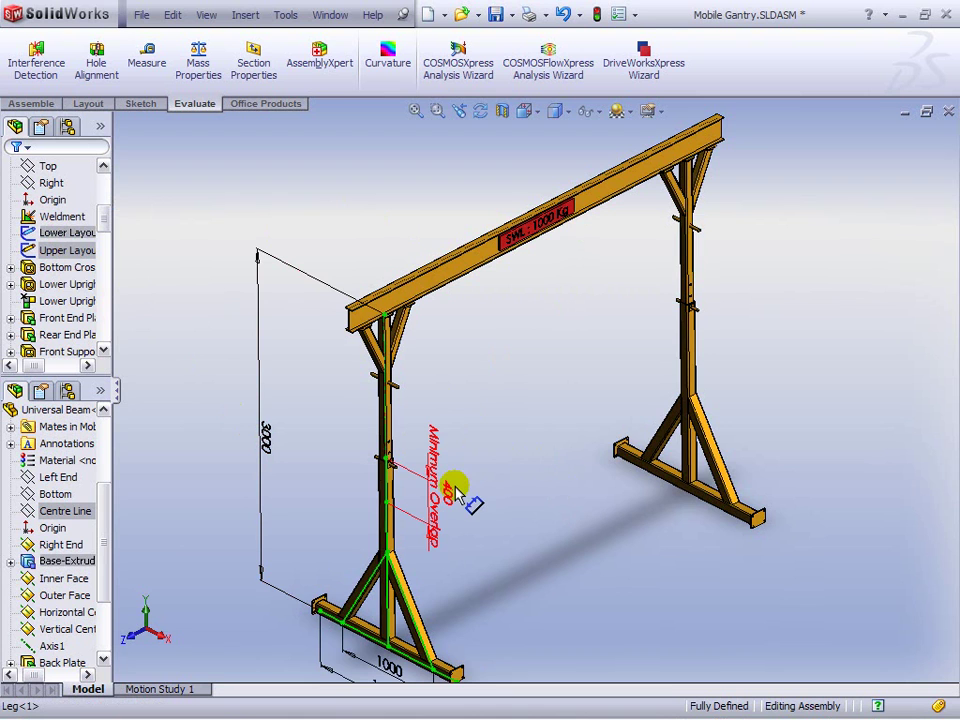
click(66, 545)
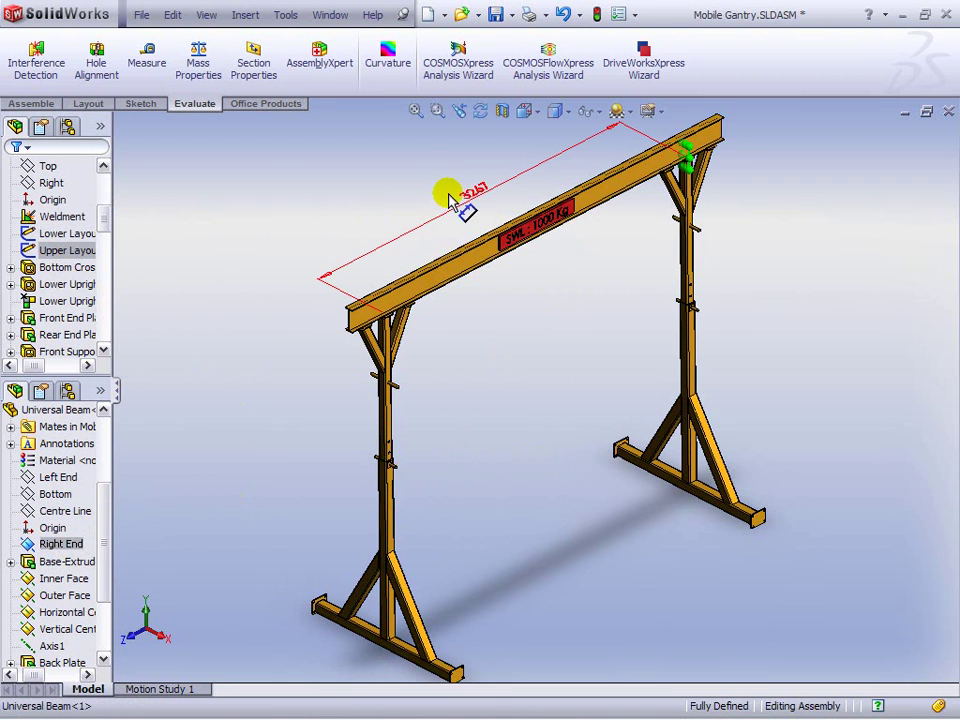
click(10, 562)
click(66, 577)
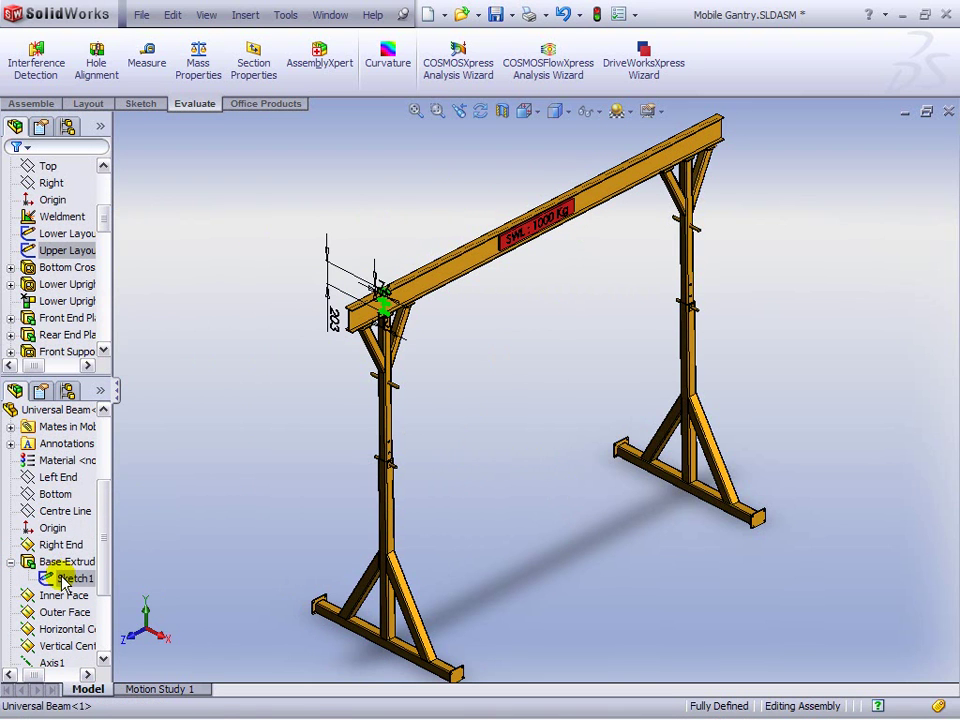
Zoom in on the beam's left end, the mid-beam load sign and the left upright's top.
click(436, 112)
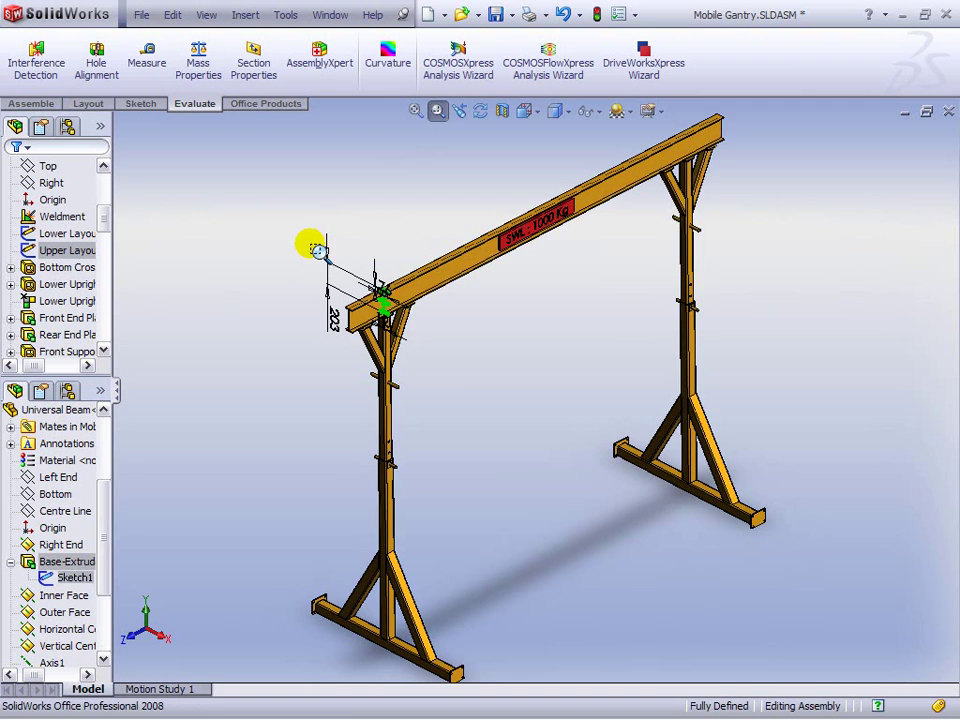
drag(311, 246, 440, 385)
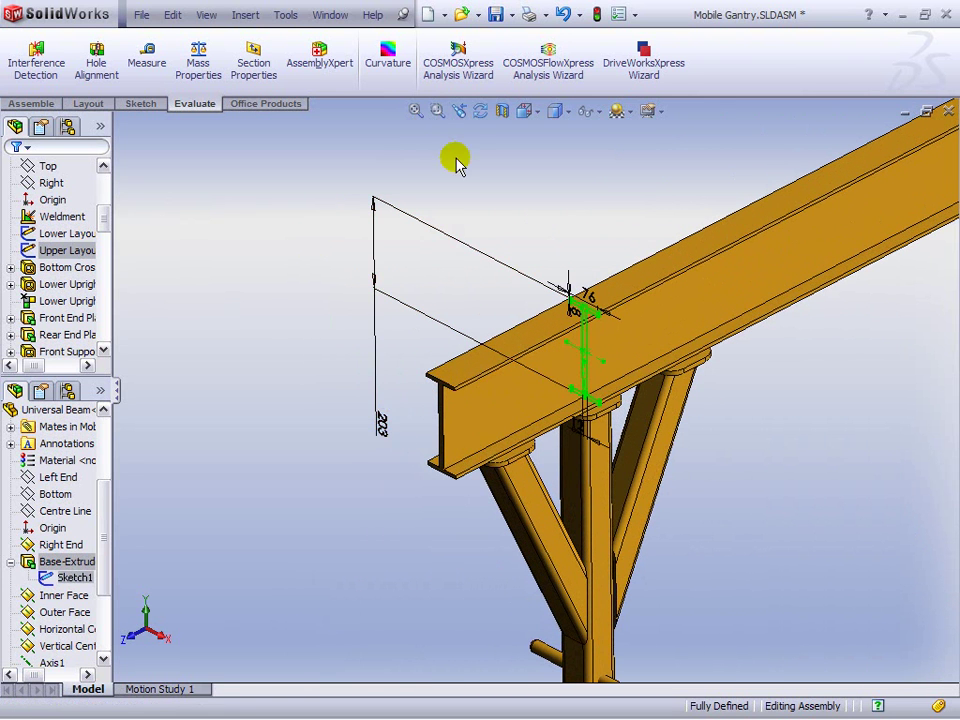
click(459, 112)
click(437, 112)
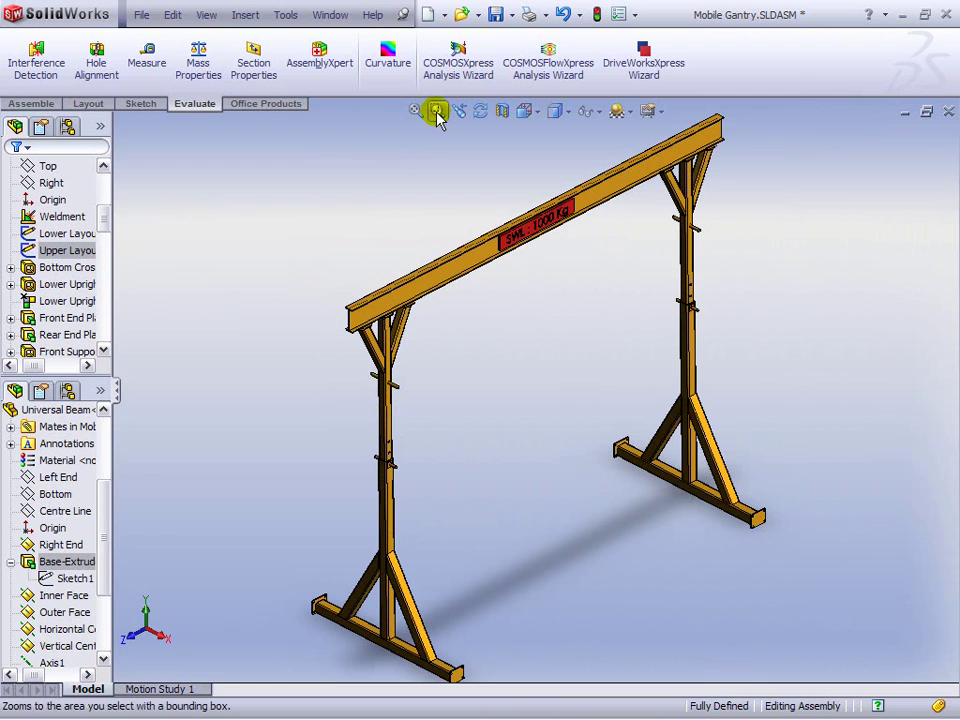
mouse_move(464, 160)
mouse_down()
mouse_move(578, 253)
mouse_move(585, 270)
mouse_up()
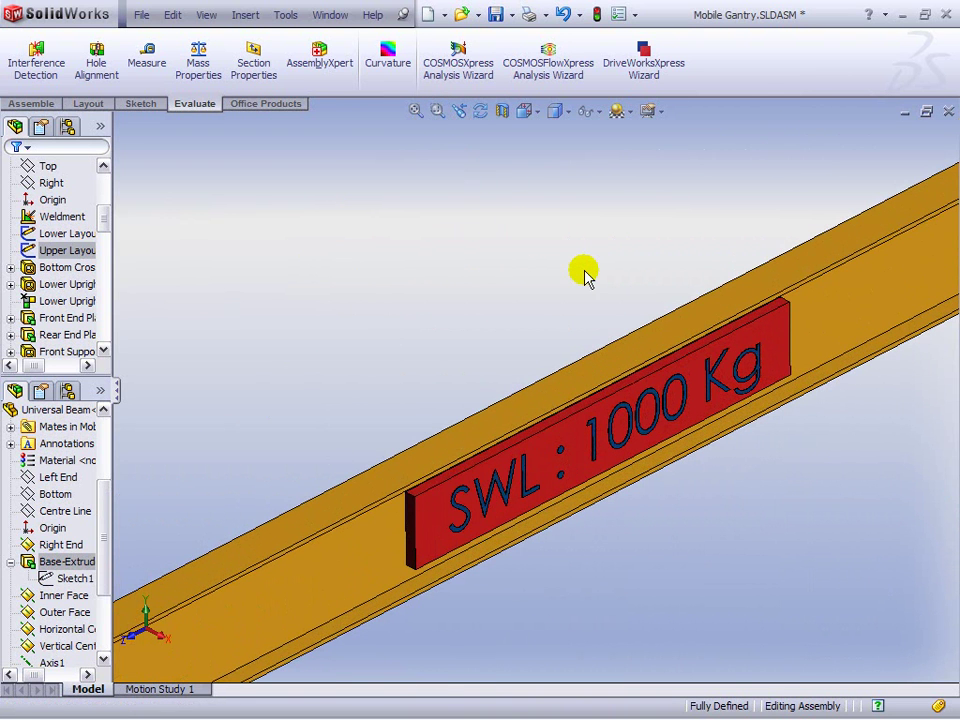
click(459, 115)
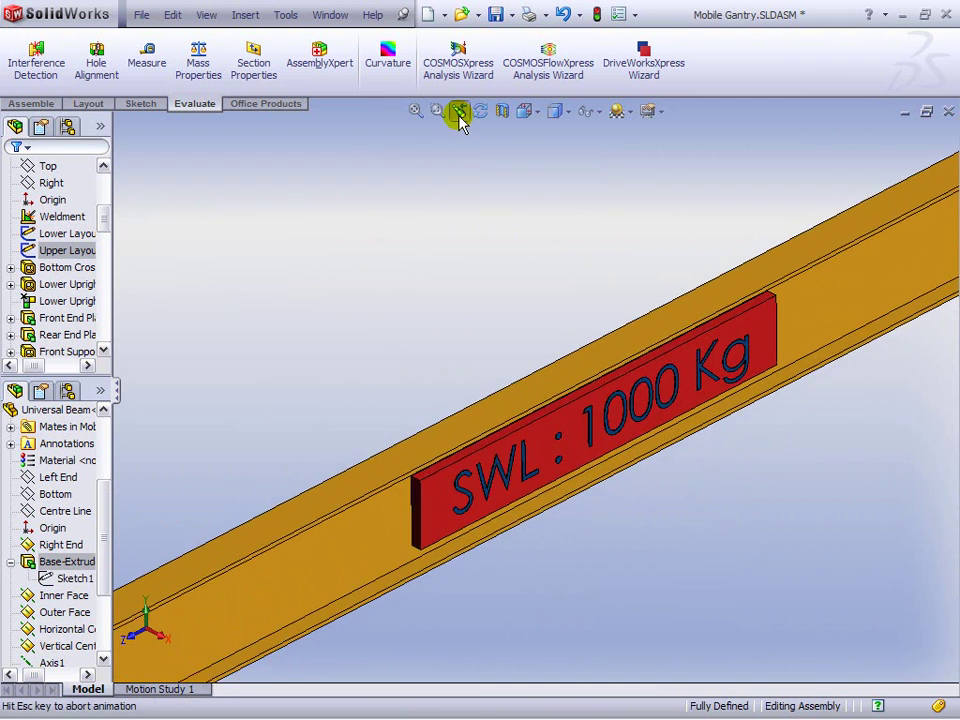
click(437, 111)
drag(332, 290, 429, 391)
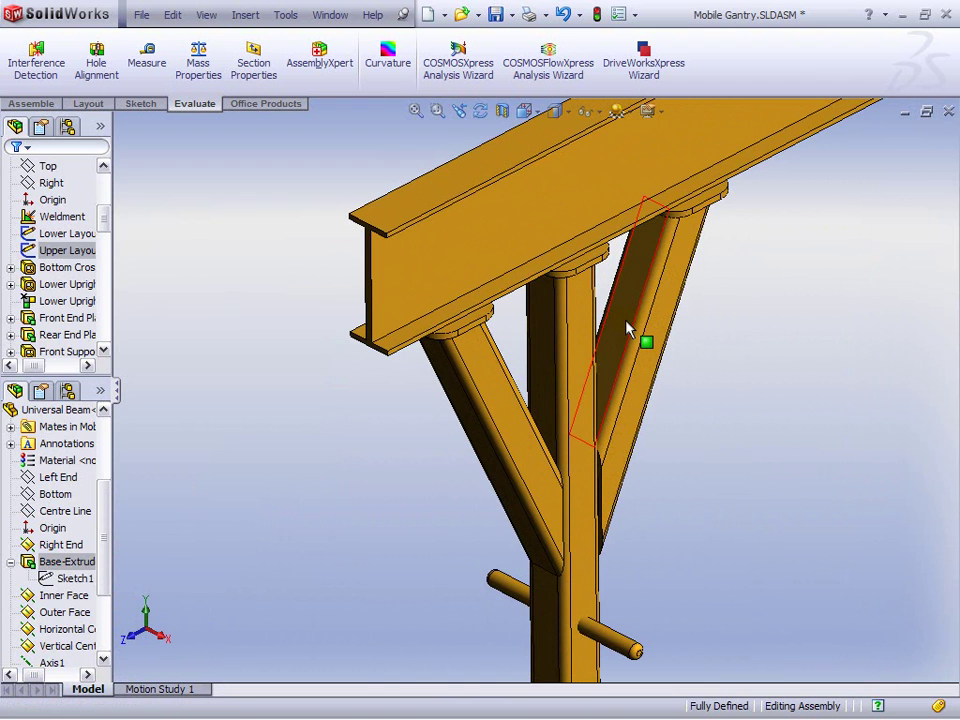
click(628, 330)
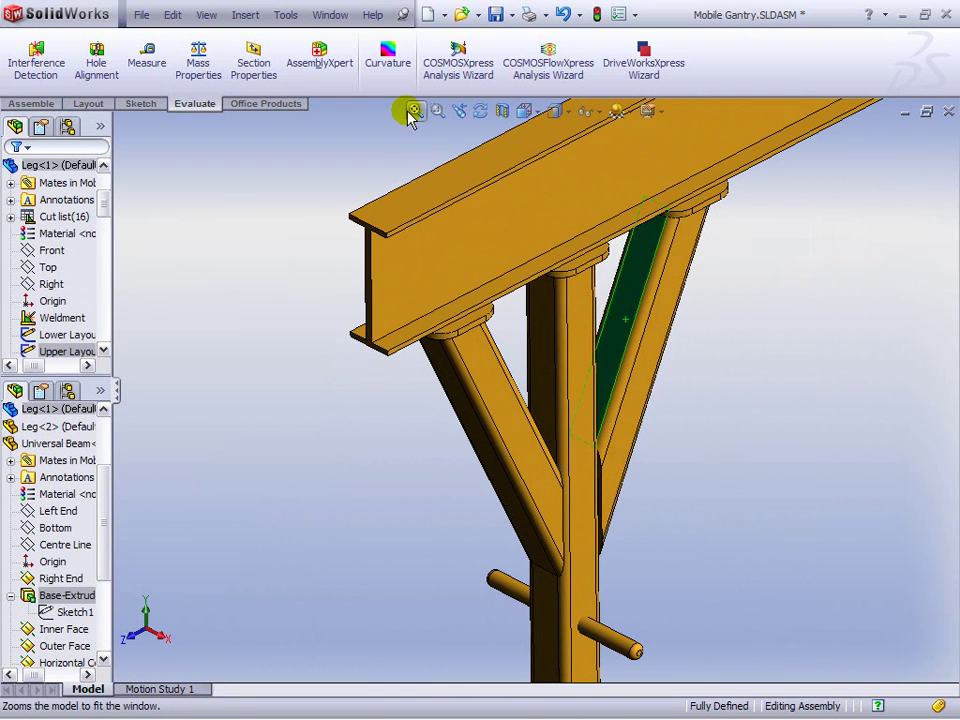
click(459, 111)
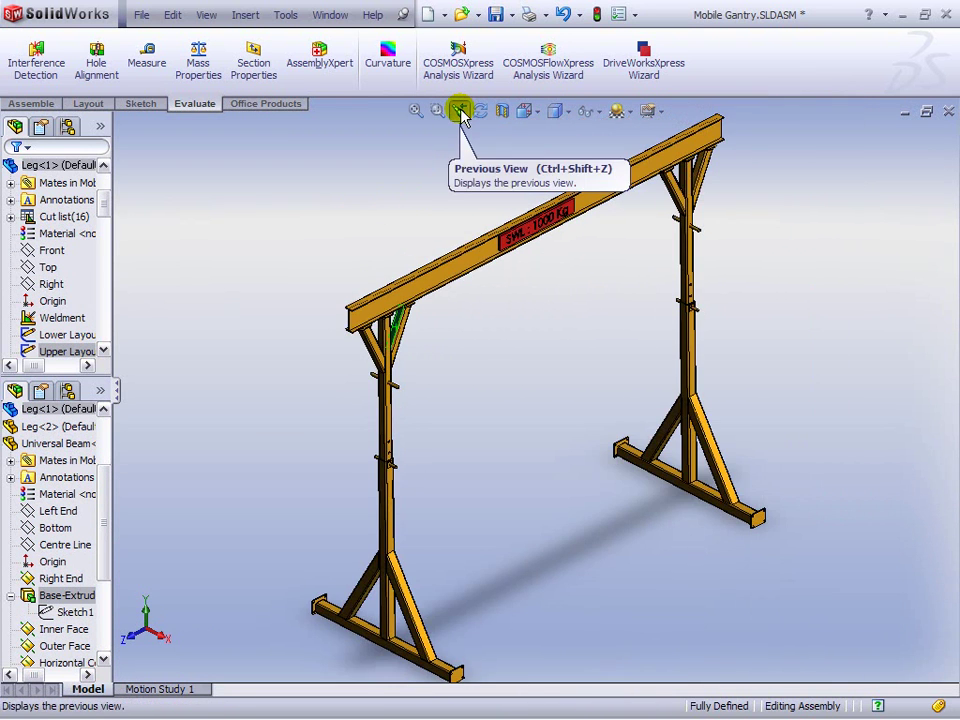
click(407, 193)
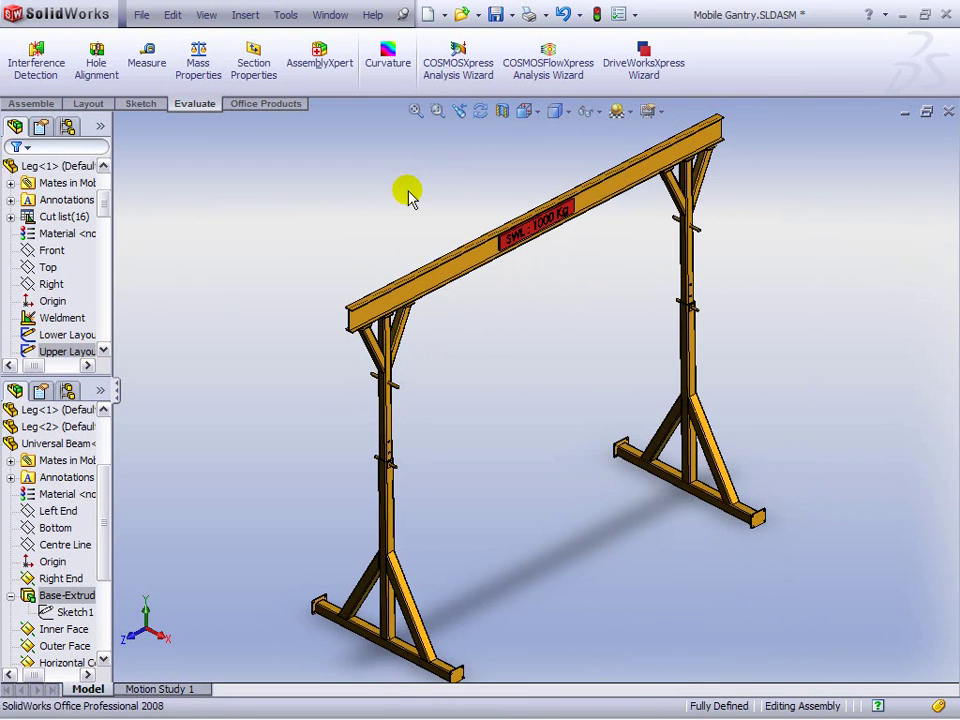
Minimize the gantry assembly and launch DriveWorksXpress from Tools, advancing to the Run form.
click(904, 114)
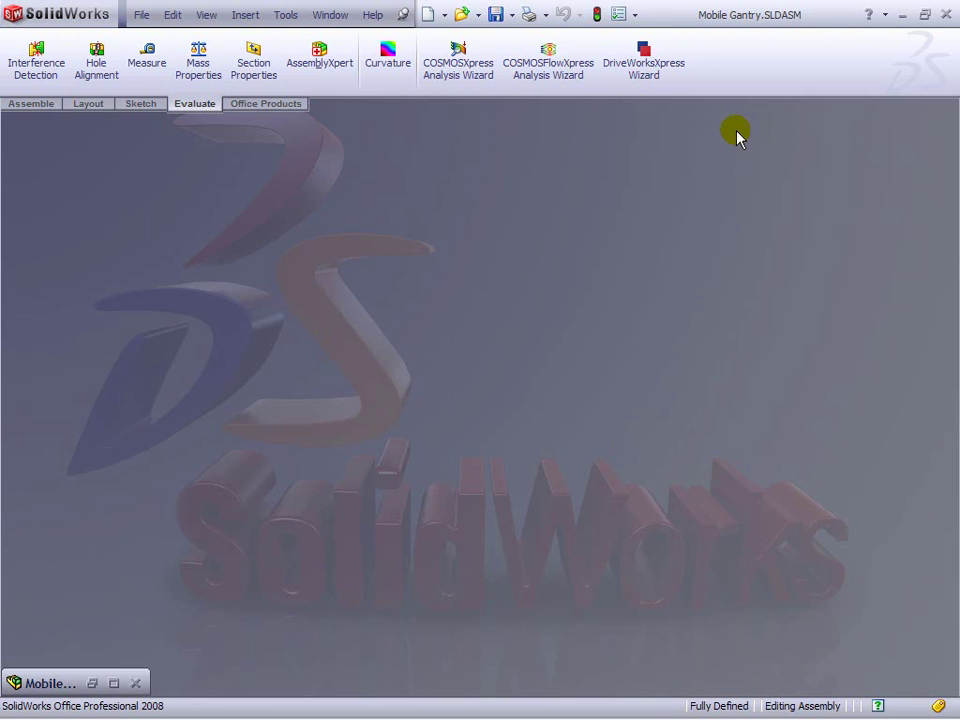
click(285, 16)
click(300, 77)
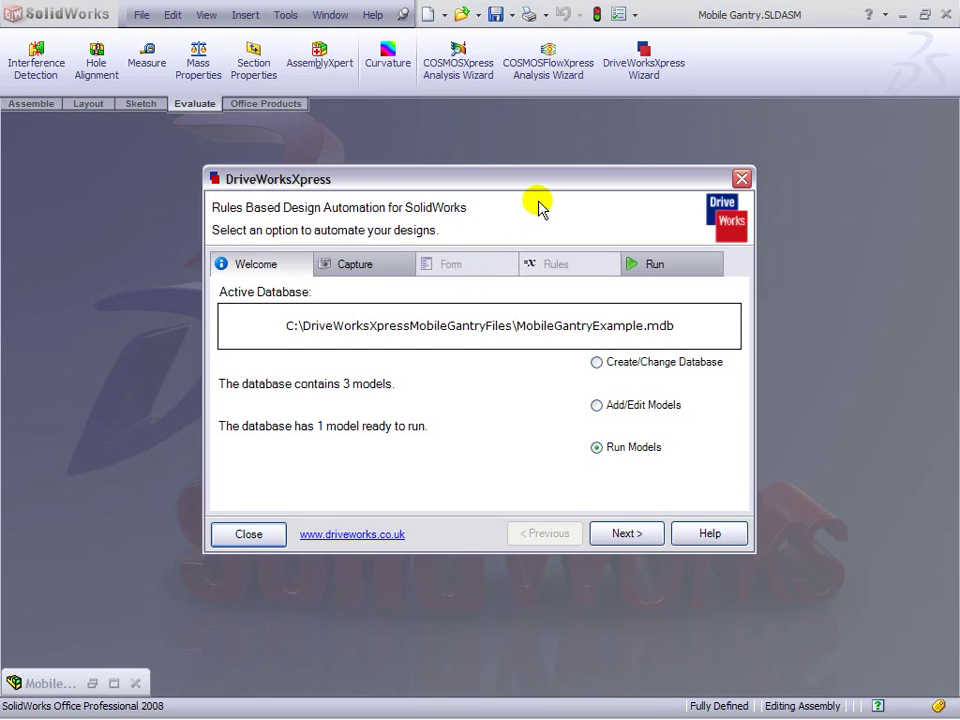
drag(535, 187, 331, 354)
click(437, 700)
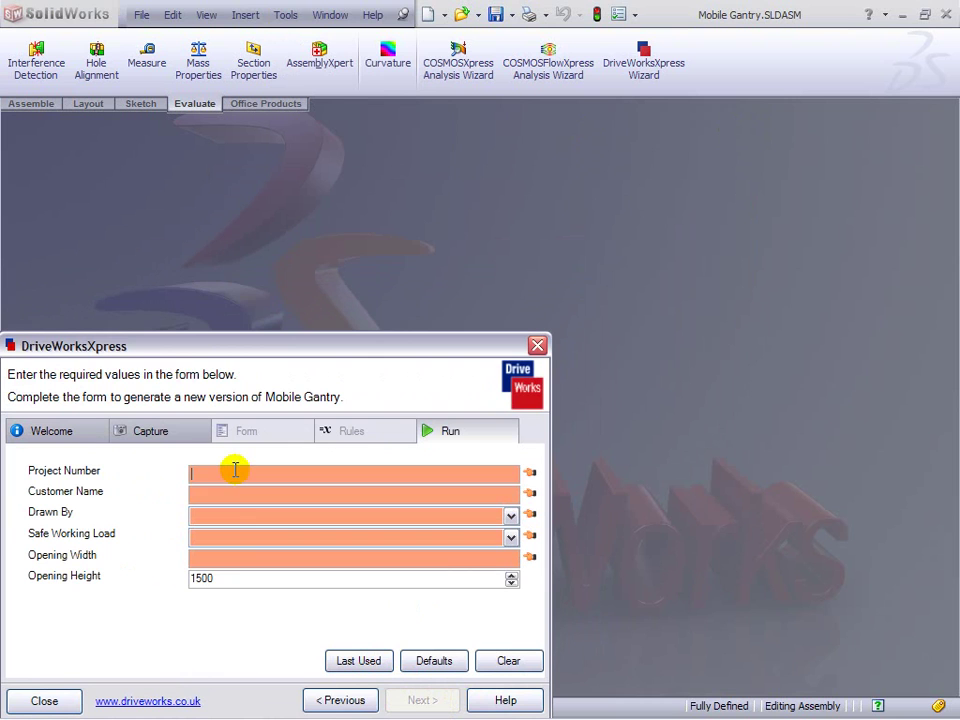
Enter project number DW01, fill in the customer name, and choose the drafter in Drawn By.
text(DW01)
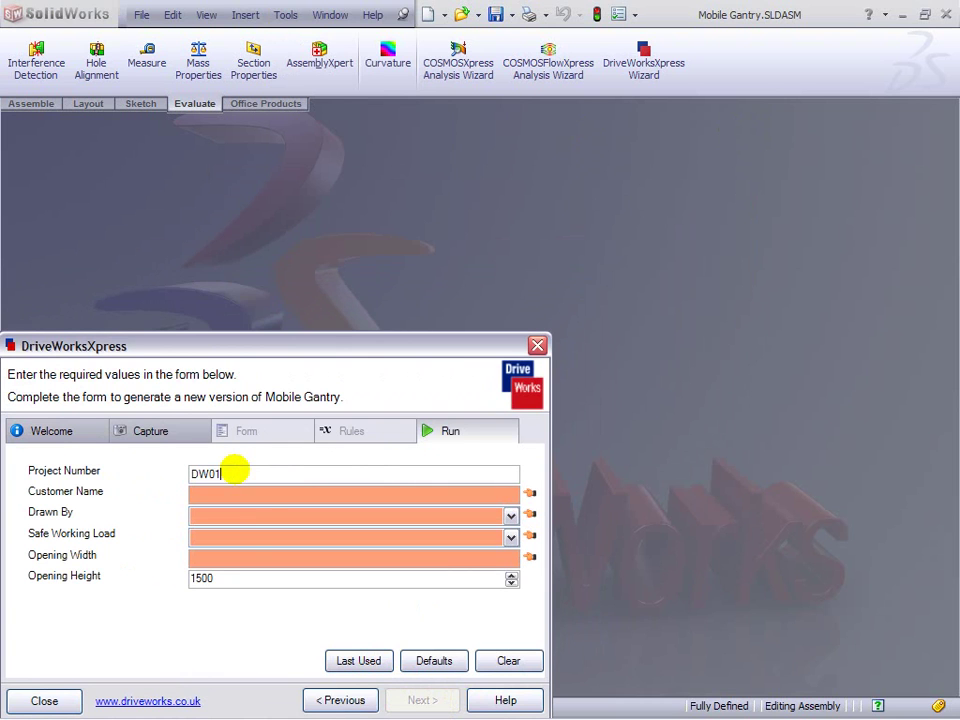
click(257, 493)
text(DriveWorks)
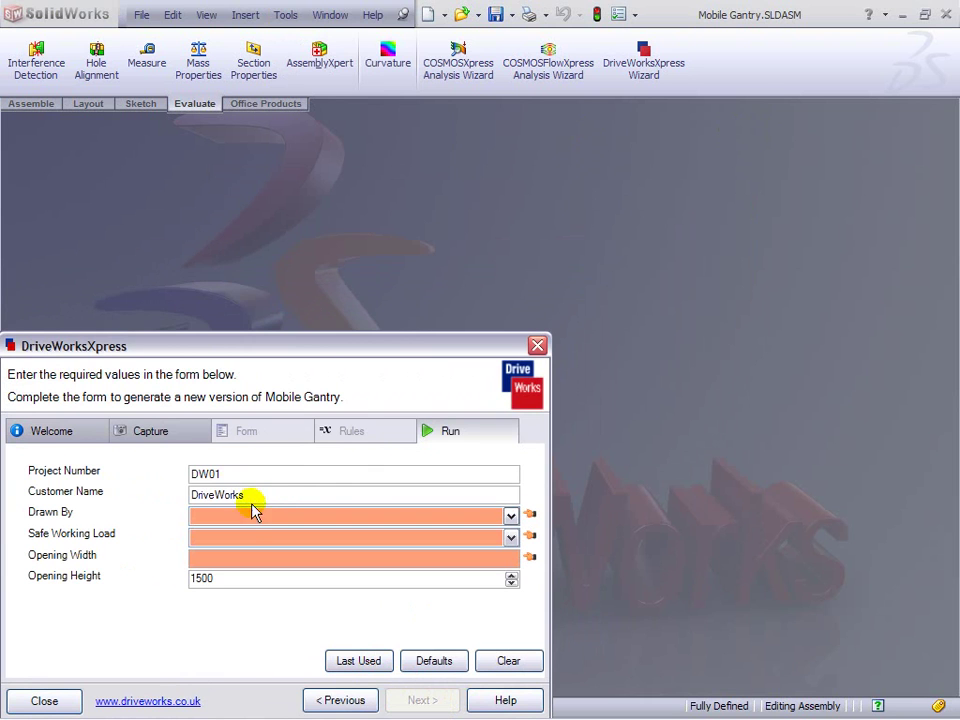
click(251, 514)
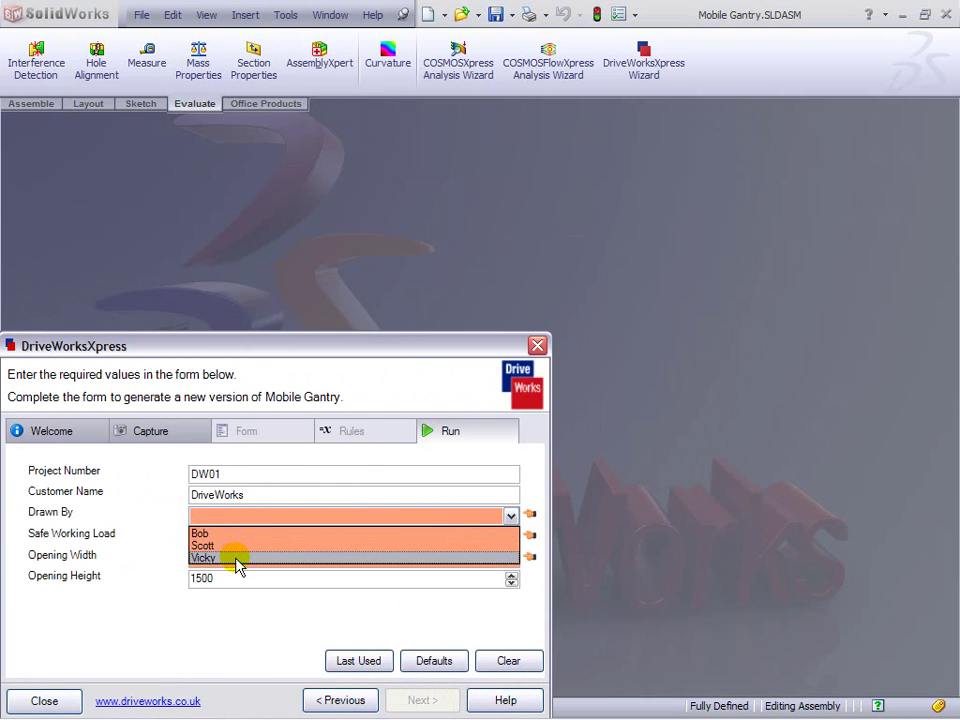
click(237, 560)
Set a 500 Kg safe working load and 1693 opening width, then run the generation.
click(225, 538)
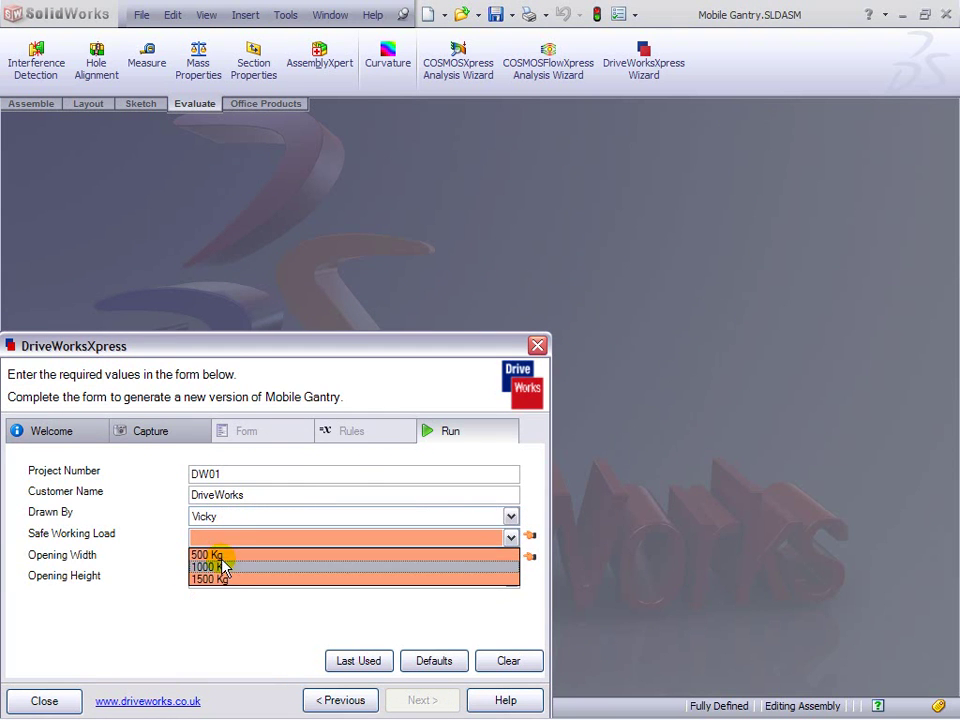
click(224, 555)
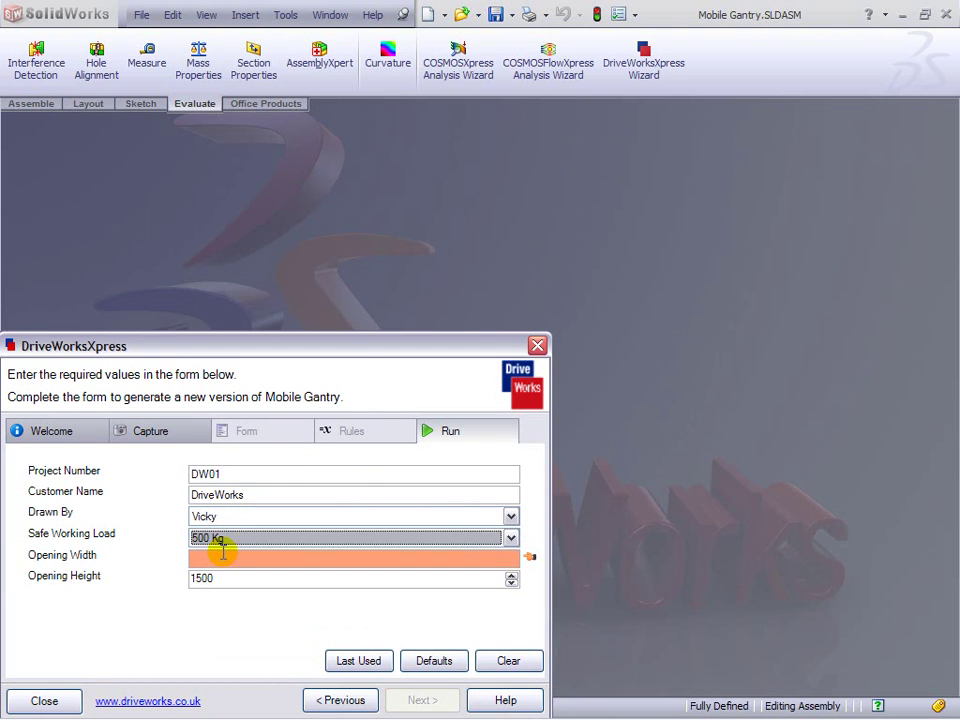
click(219, 560)
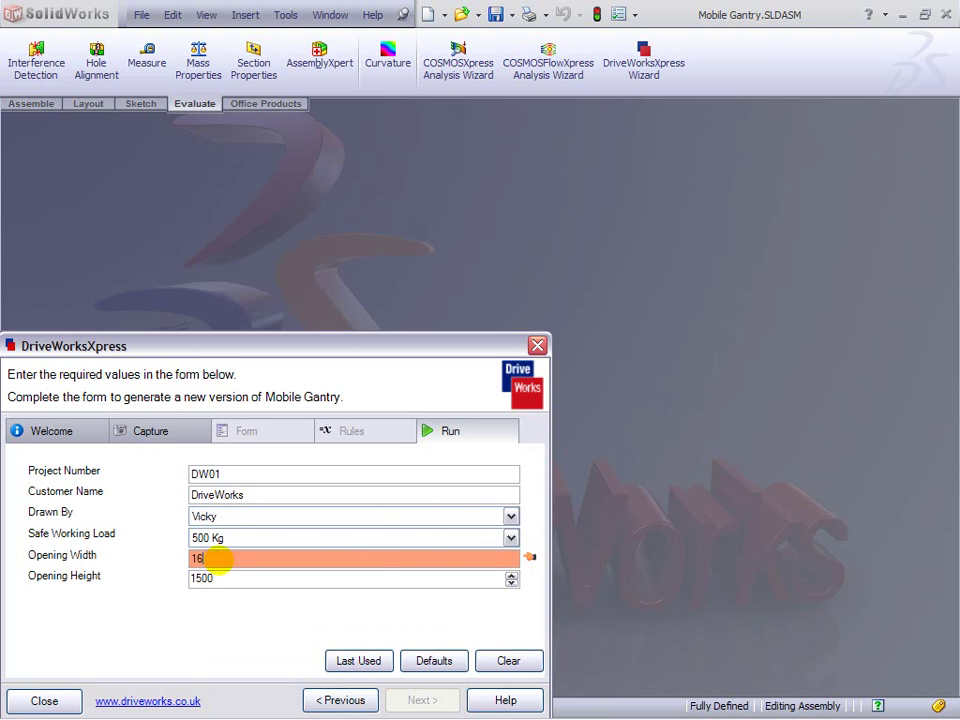
text(1693)
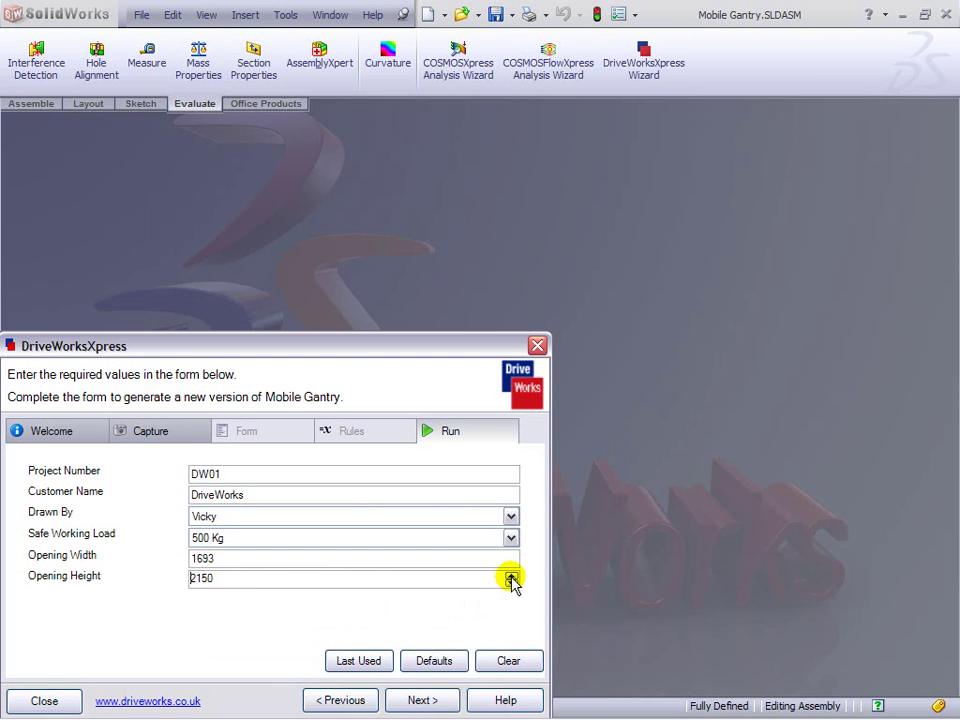
click(437, 704)
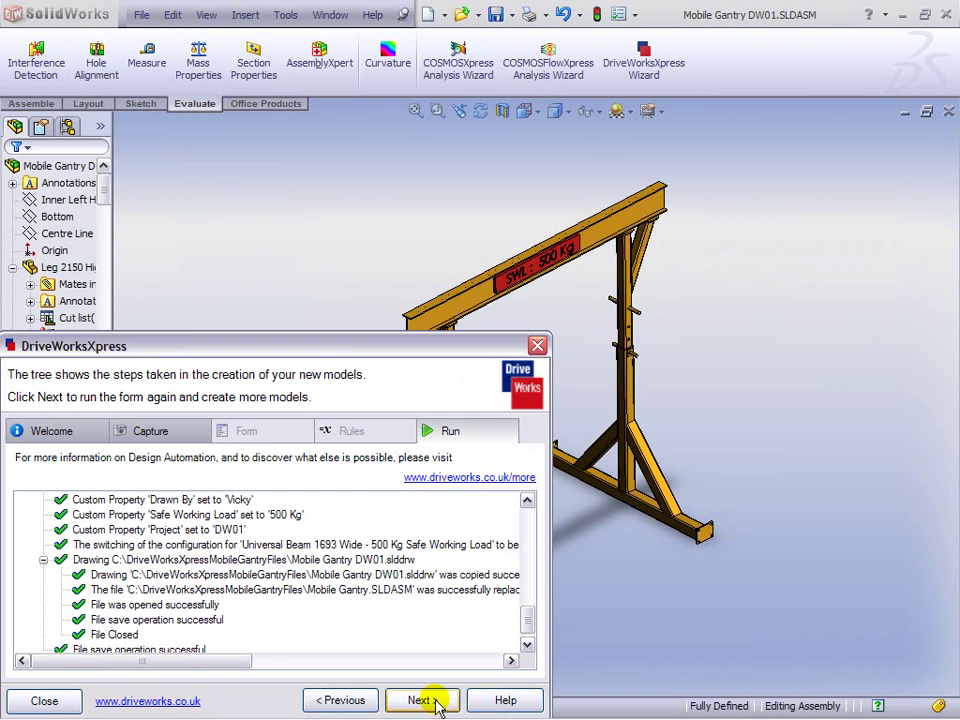
Review the DW01 build log, then restart the form refilled with last-used values.
mouse_move(529, 619)
mouse_down()
mouse_move(528, 523)
mouse_move(528, 626)
mouse_up()
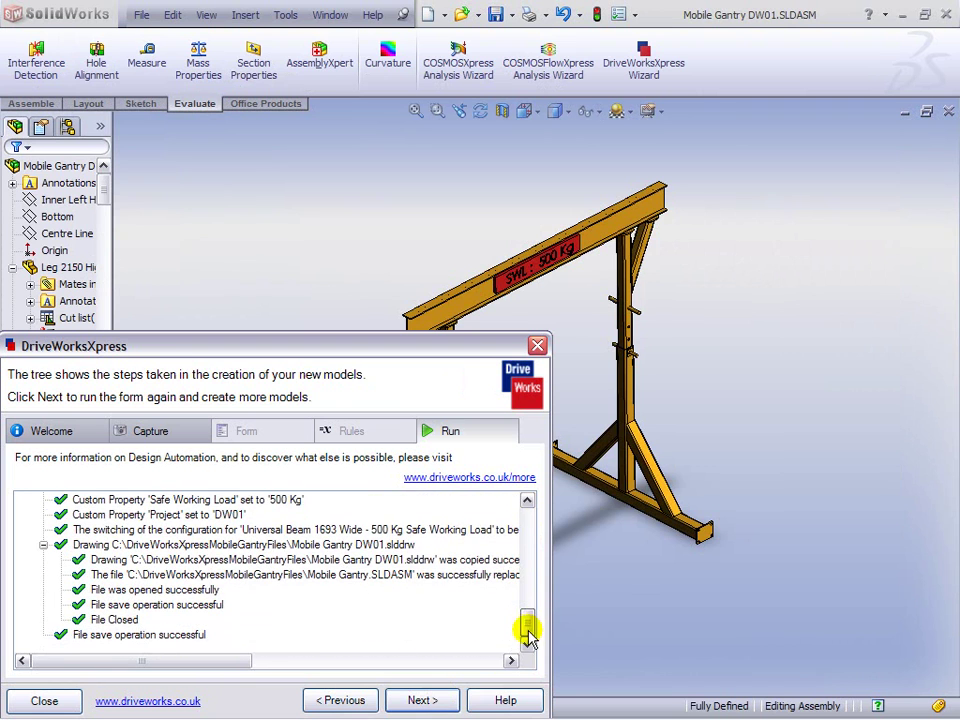
click(445, 701)
click(379, 666)
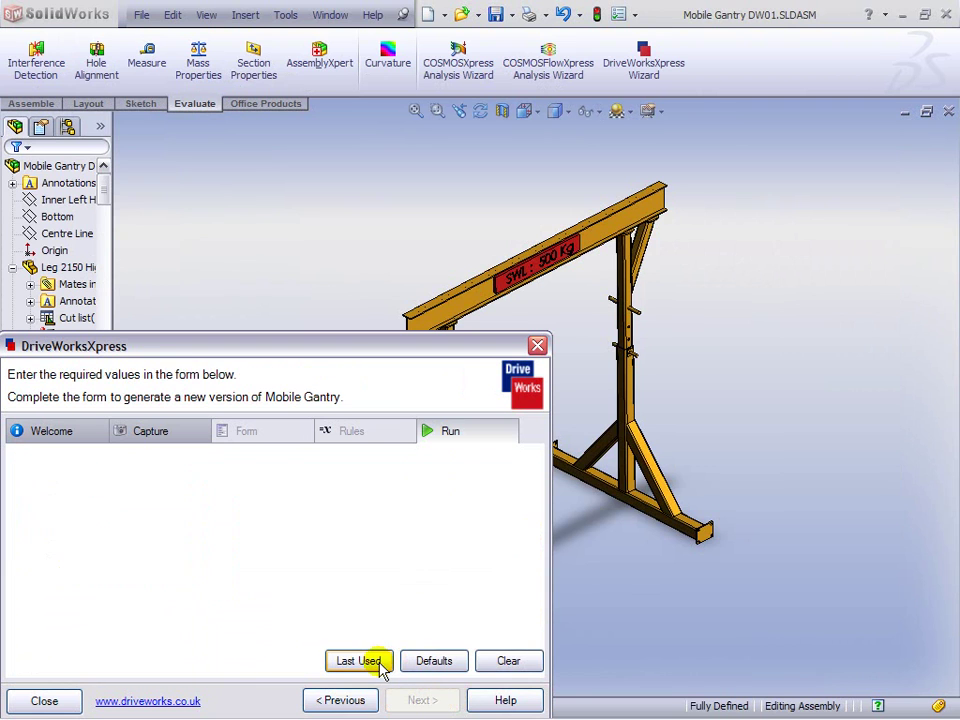
Change the project to DW02 with 1000 Kg load, 1746 opening width and 3350 height.
click(242, 475)
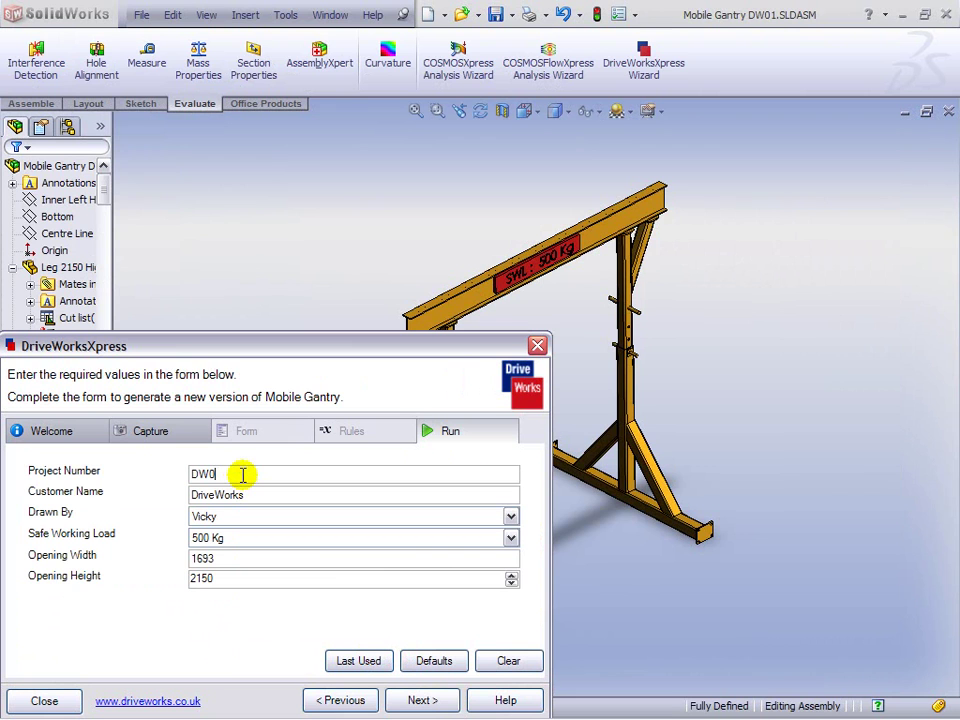
click(253, 538)
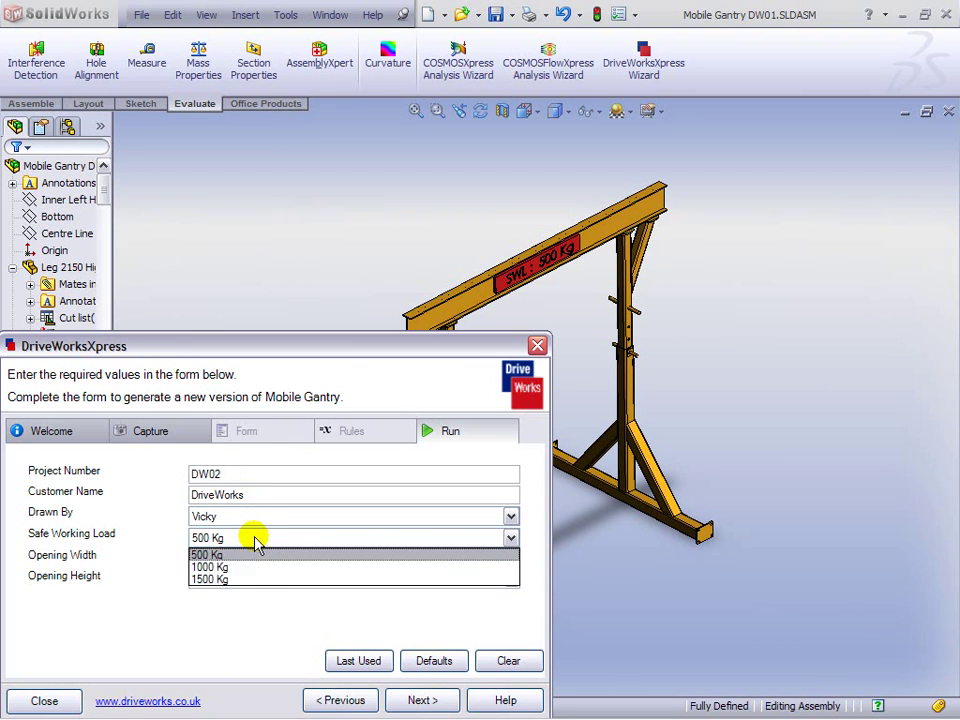
click(253, 567)
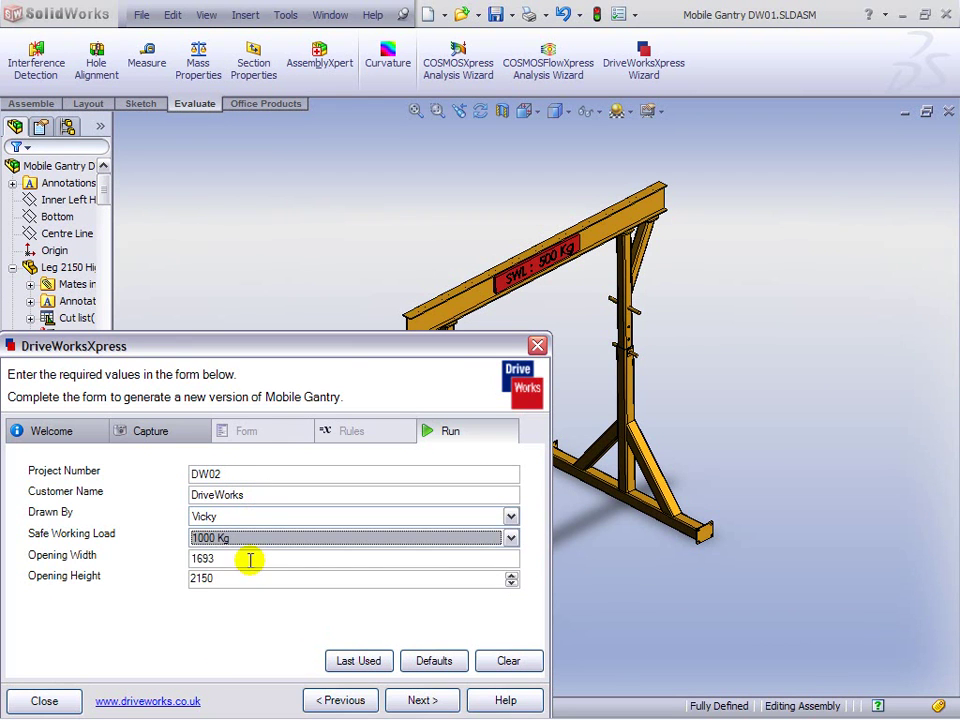
drag(250, 560, 193, 557)
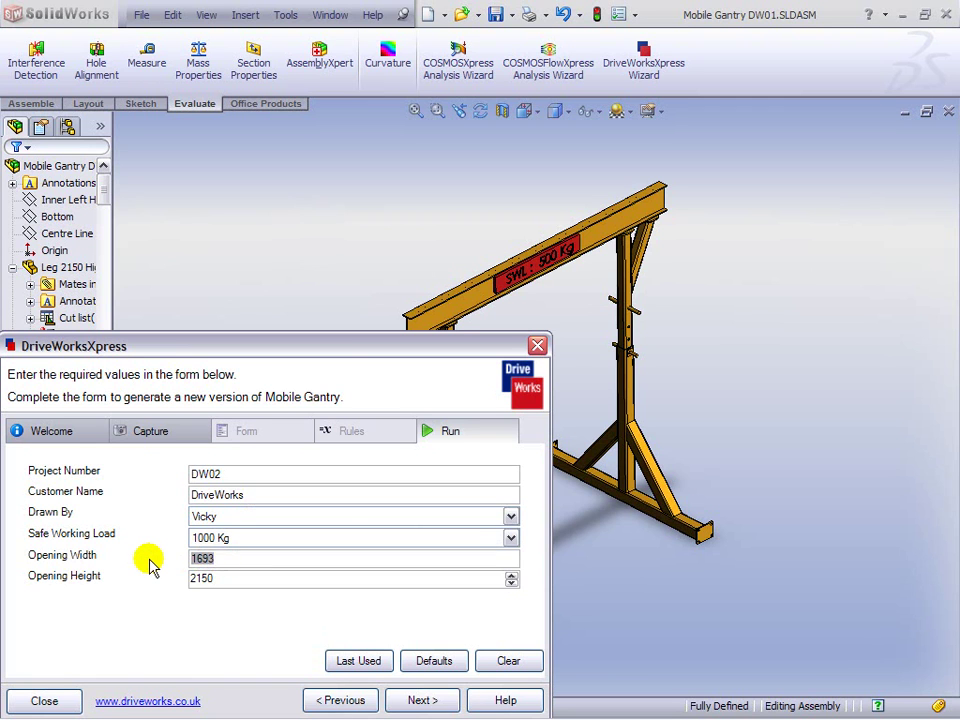
text(1746)
click(511, 576)
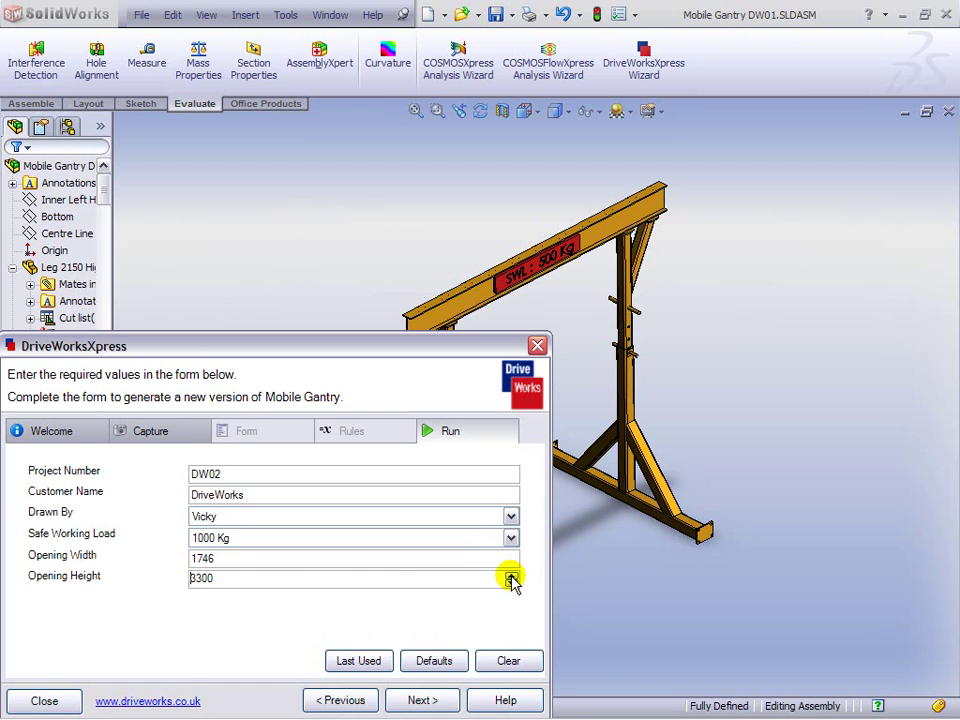
Generate the DW02 gantry and review its run log.
click(434, 700)
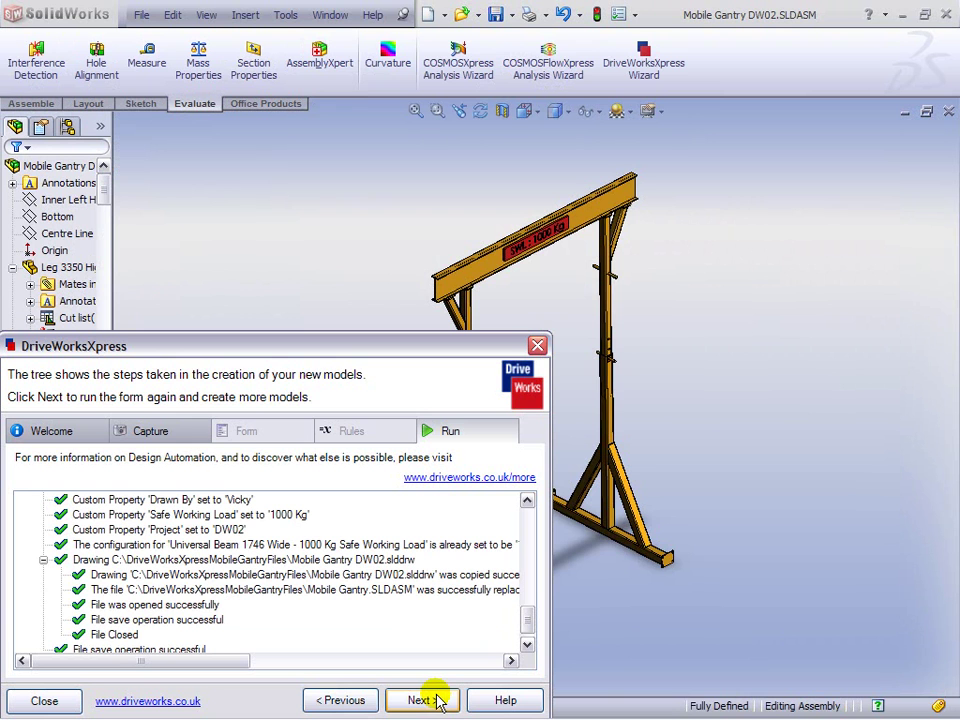
drag(525, 619, 523, 514)
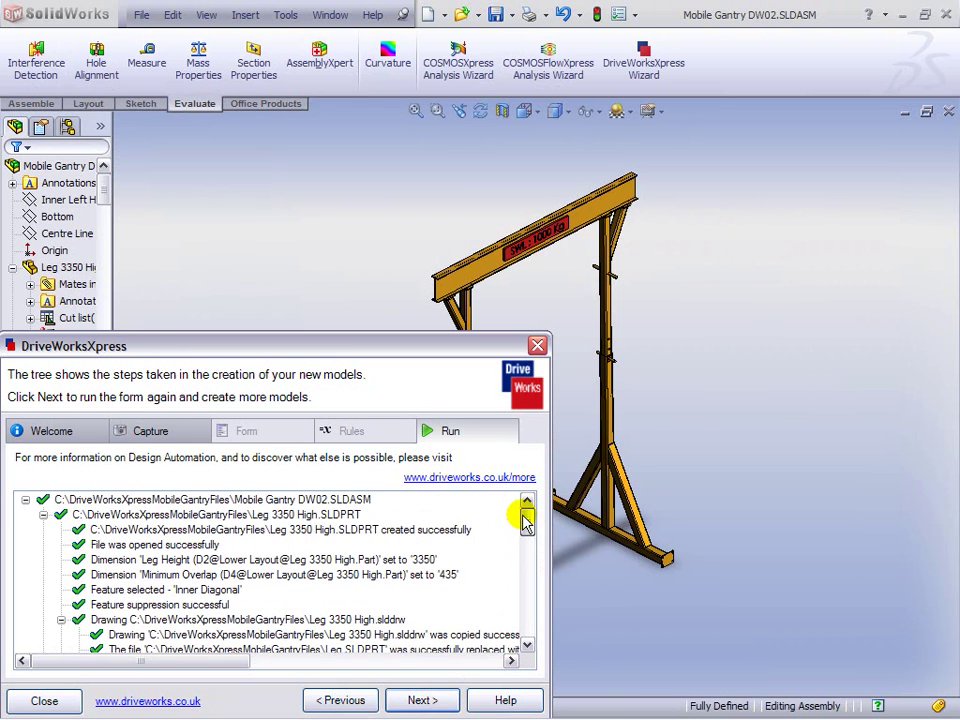
Start a new form refilled with last-used values and change the project number to DW03.
click(435, 702)
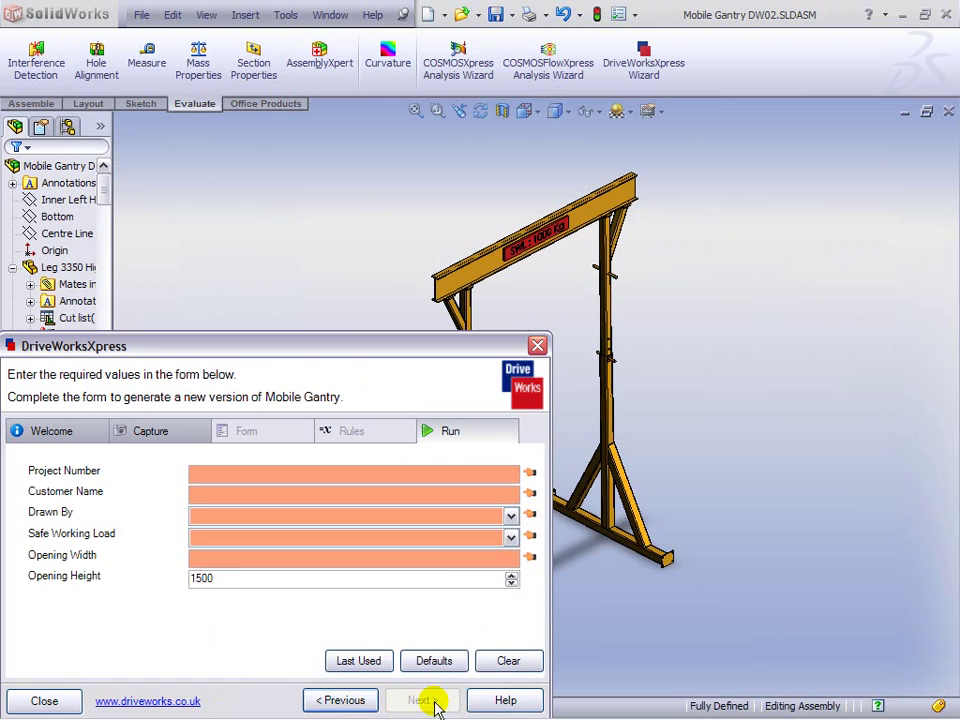
click(375, 666)
click(241, 472)
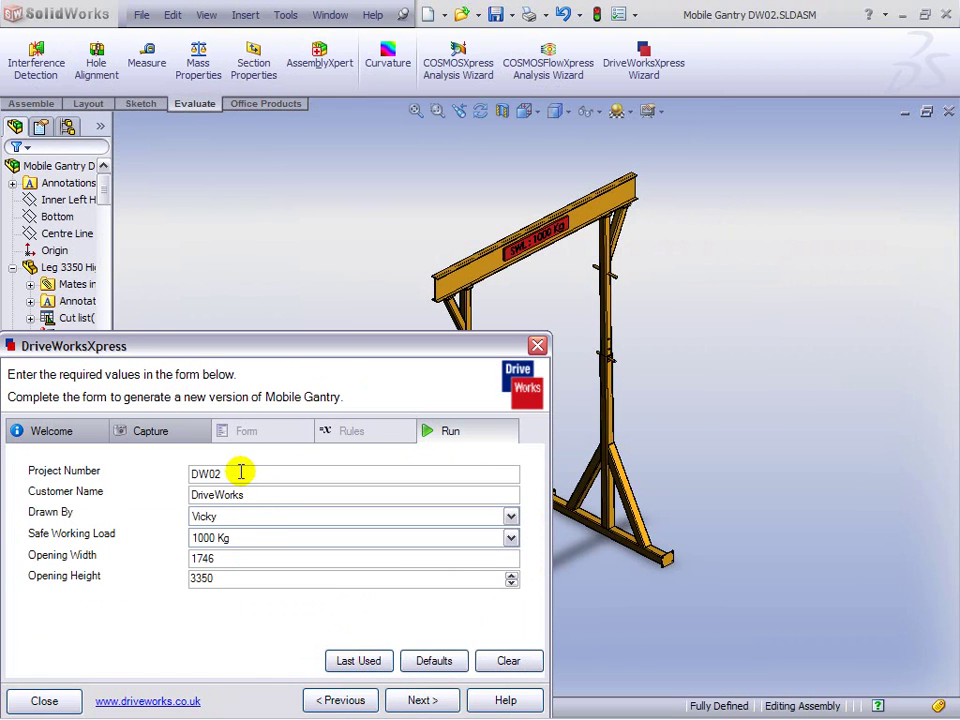
text(3)
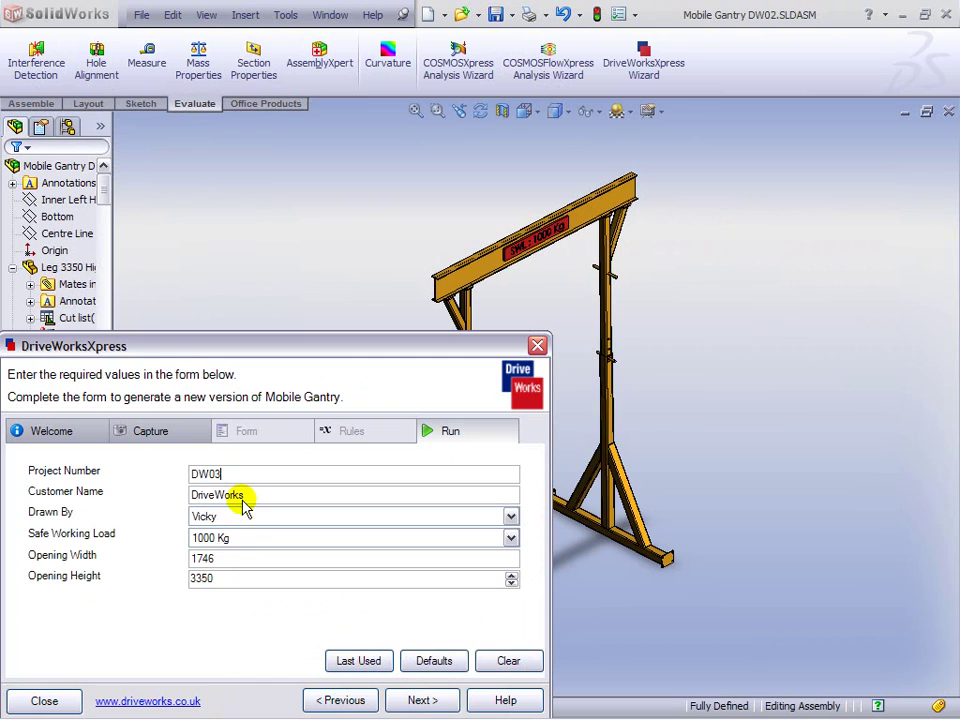
Set a 1500 Kg load, 3793 opening width, and raise the opening height to 3450.
click(253, 538)
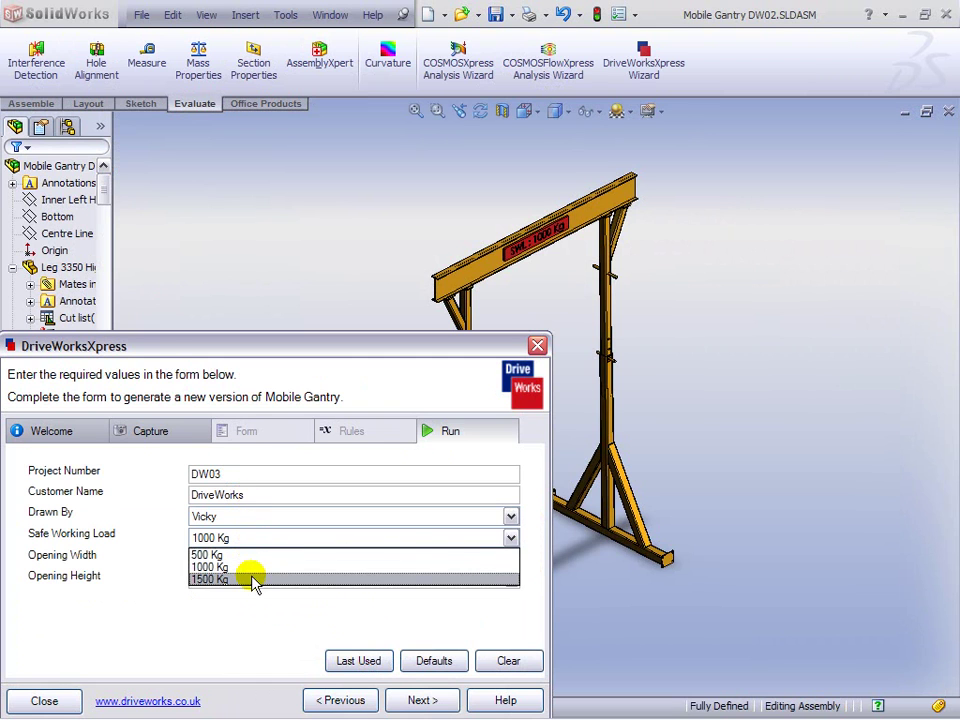
click(253, 580)
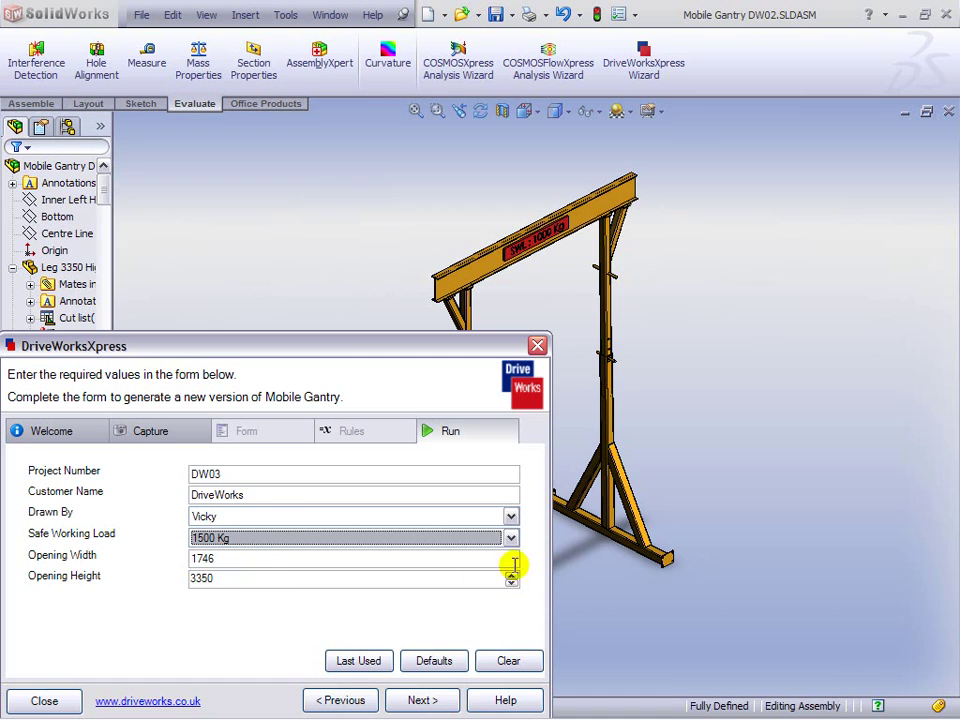
drag(514, 563, 143, 562)
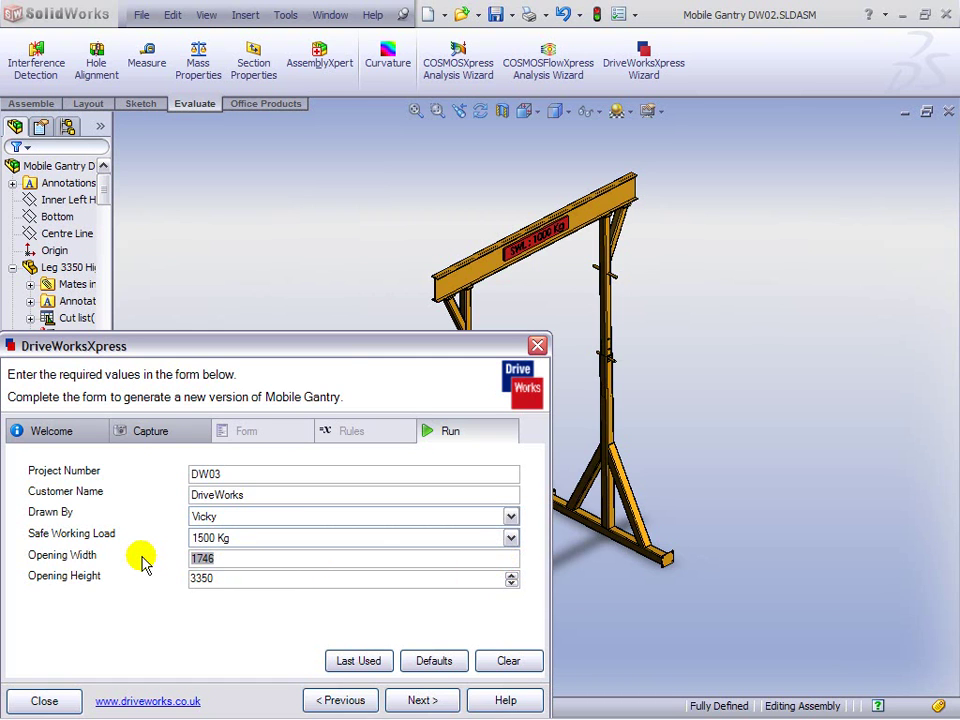
text(37)
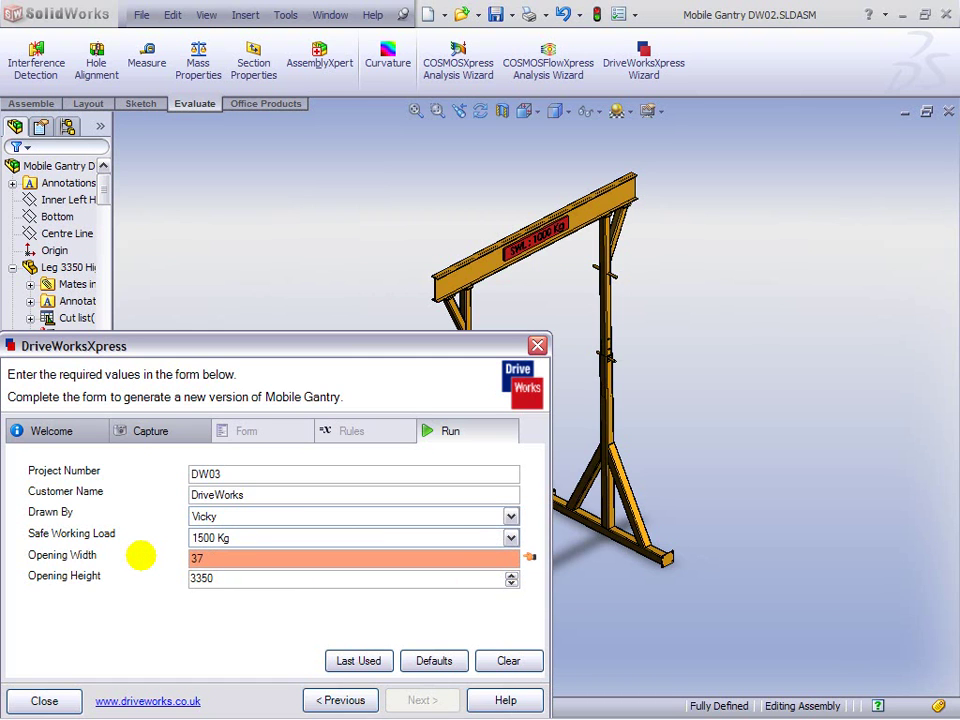
text(93)
click(511, 574)
click(511, 574)
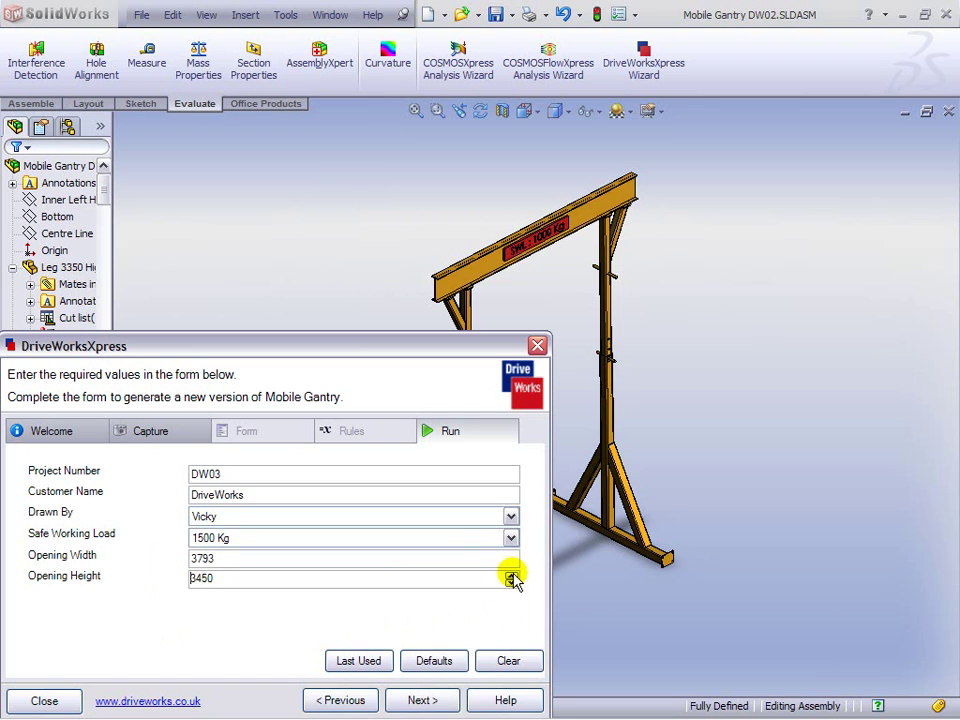
Generate the DW03 gantry and scroll its run log back to the top.
click(440, 700)
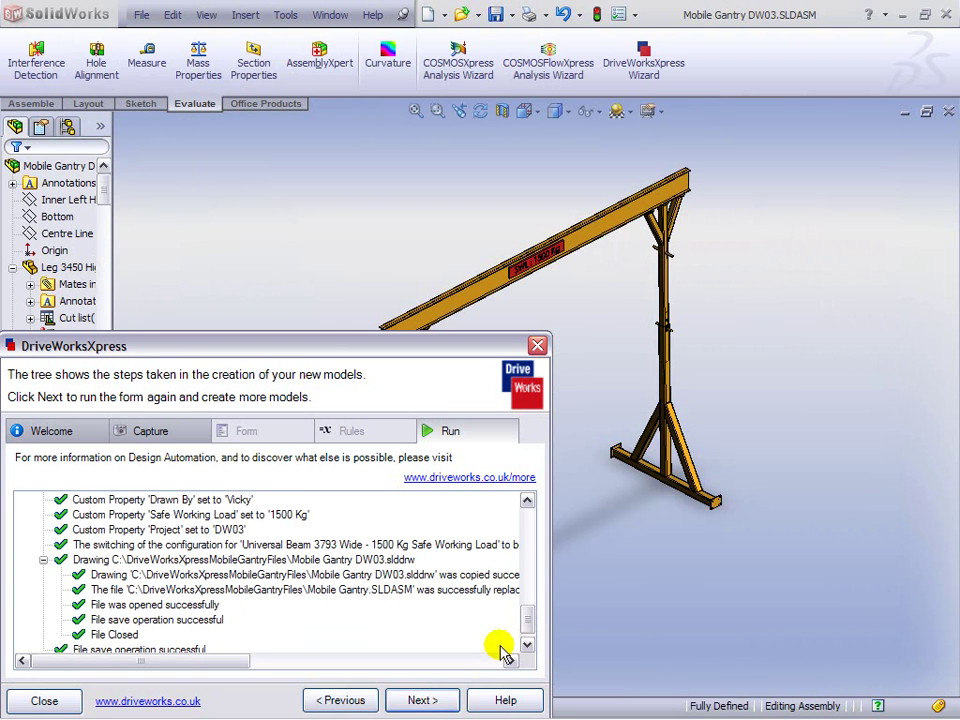
drag(527, 621, 524, 515)
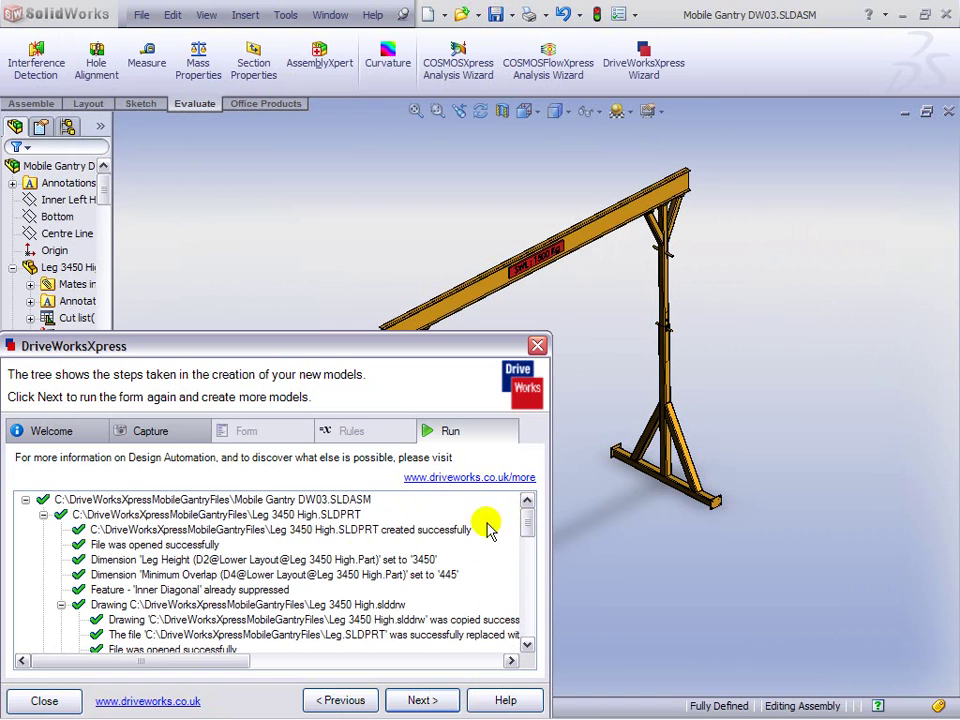
Close DriveWorksXpress and tile the four gantry assembly windows horizontally.
click(44, 703)
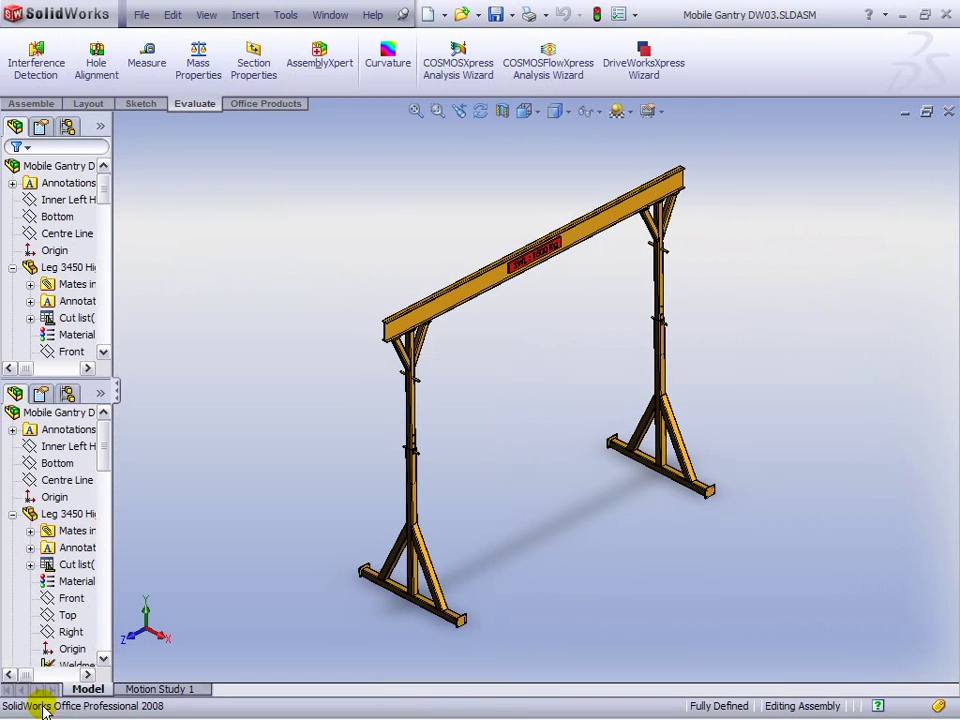
click(318, 20)
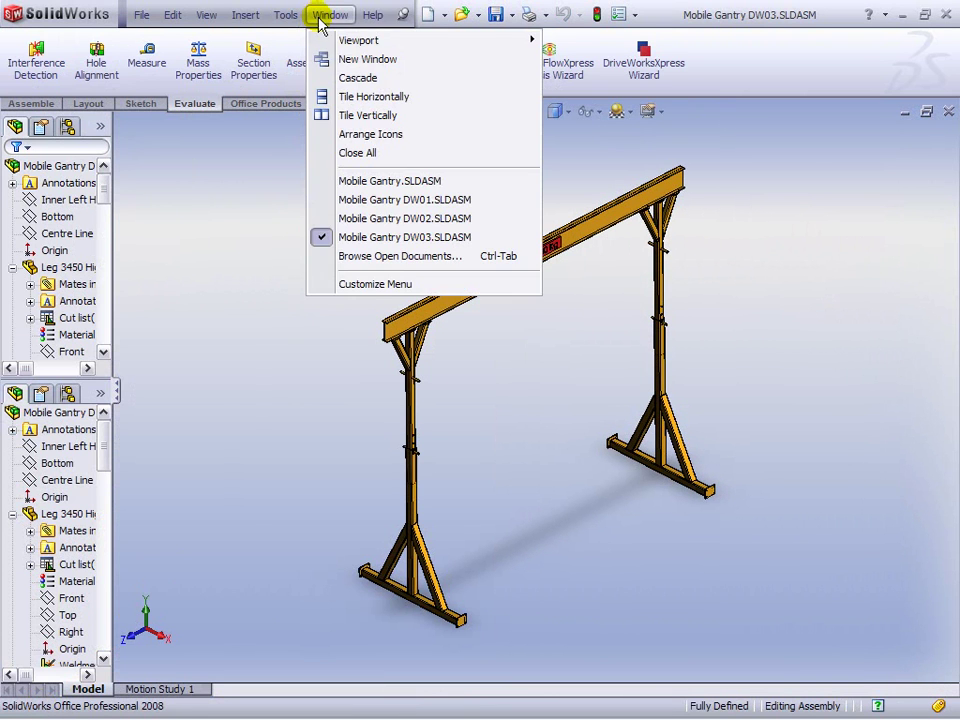
click(357, 100)
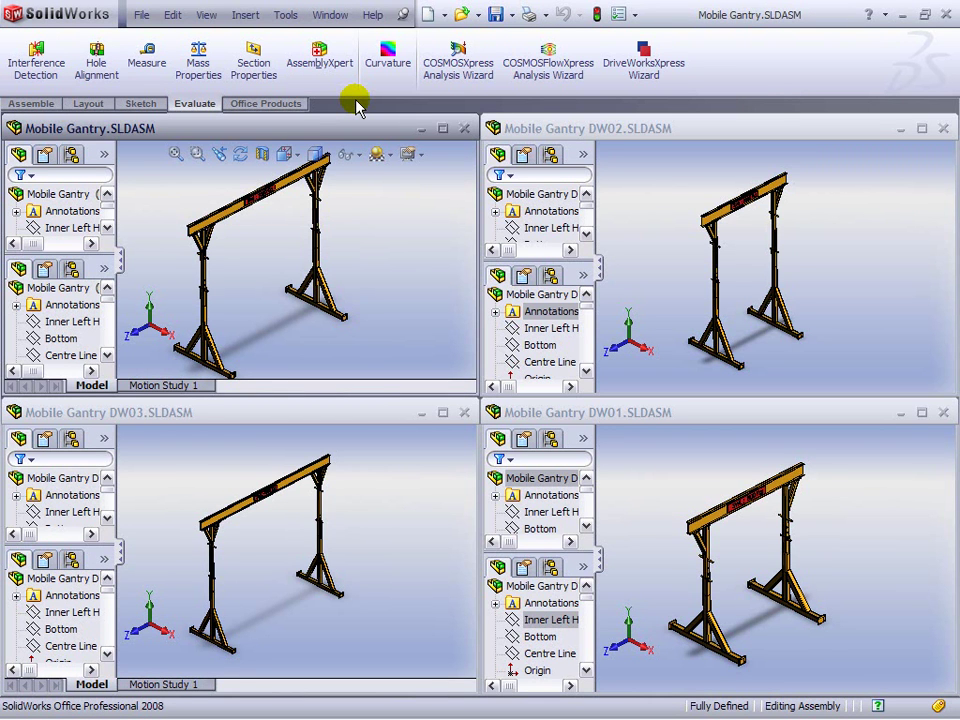
Zoom the DW02, DW01 and DW03 views onto each beam's SWL load label.
click(703, 129)
click(676, 155)
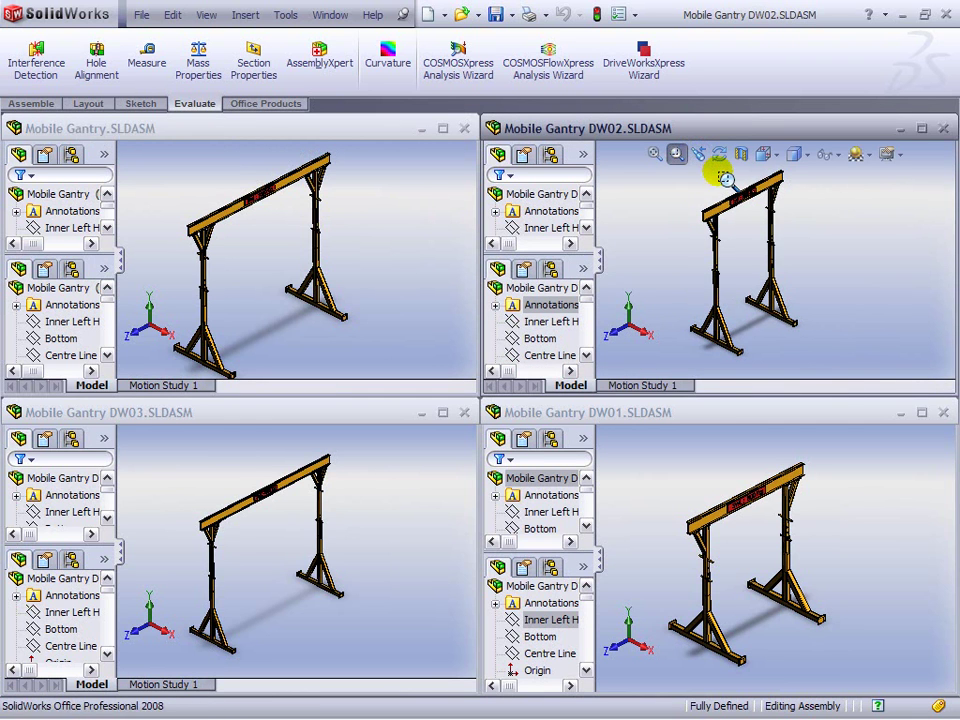
drag(724, 176, 806, 214)
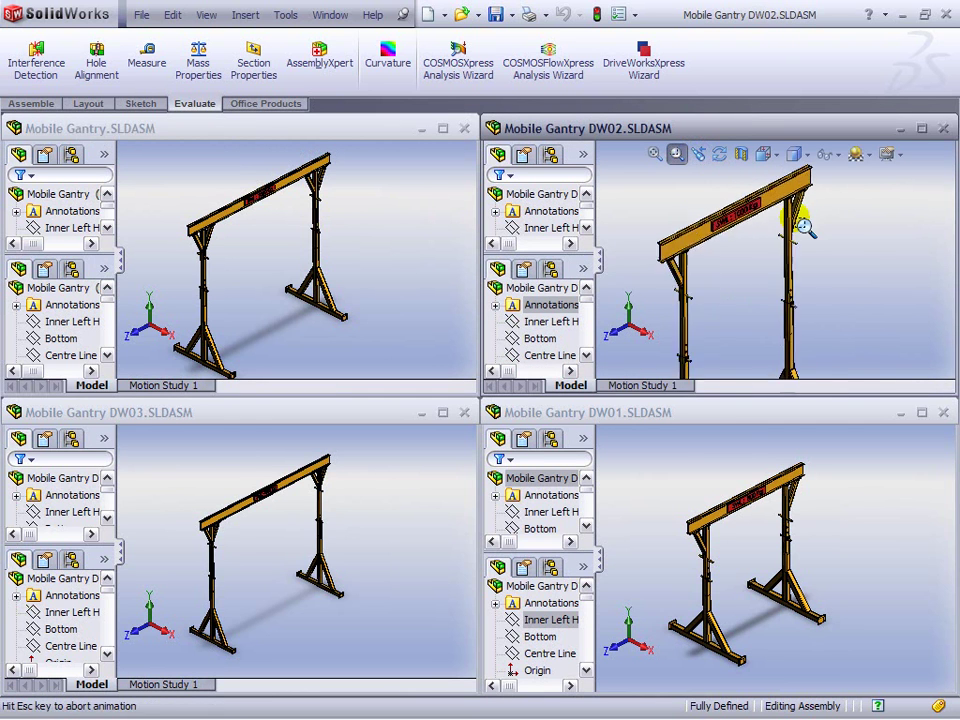
click(710, 463)
click(676, 438)
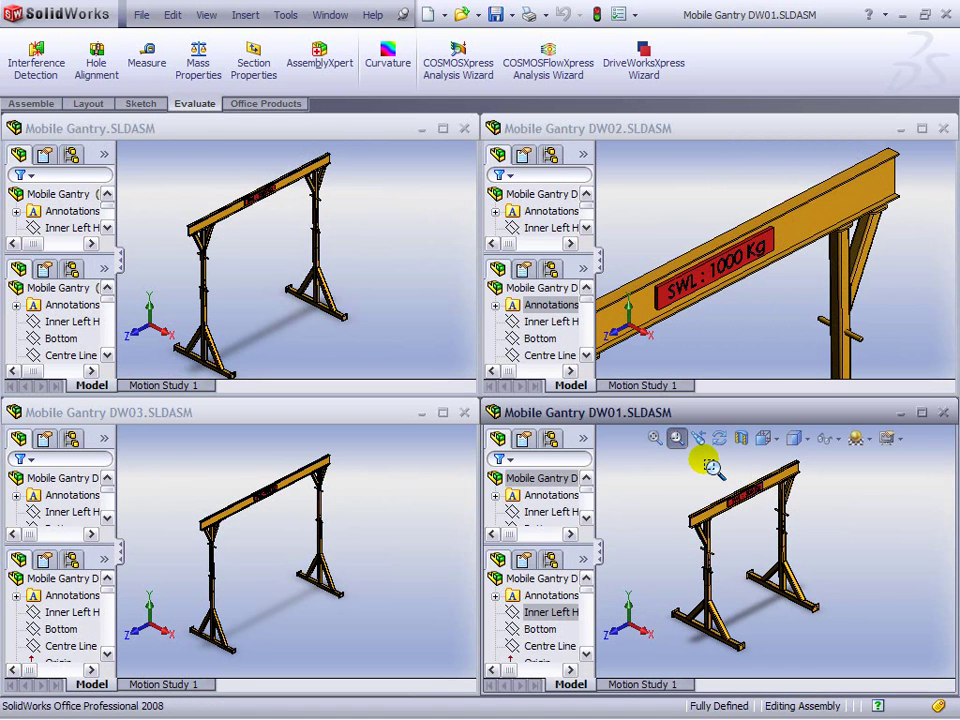
drag(729, 461, 812, 529)
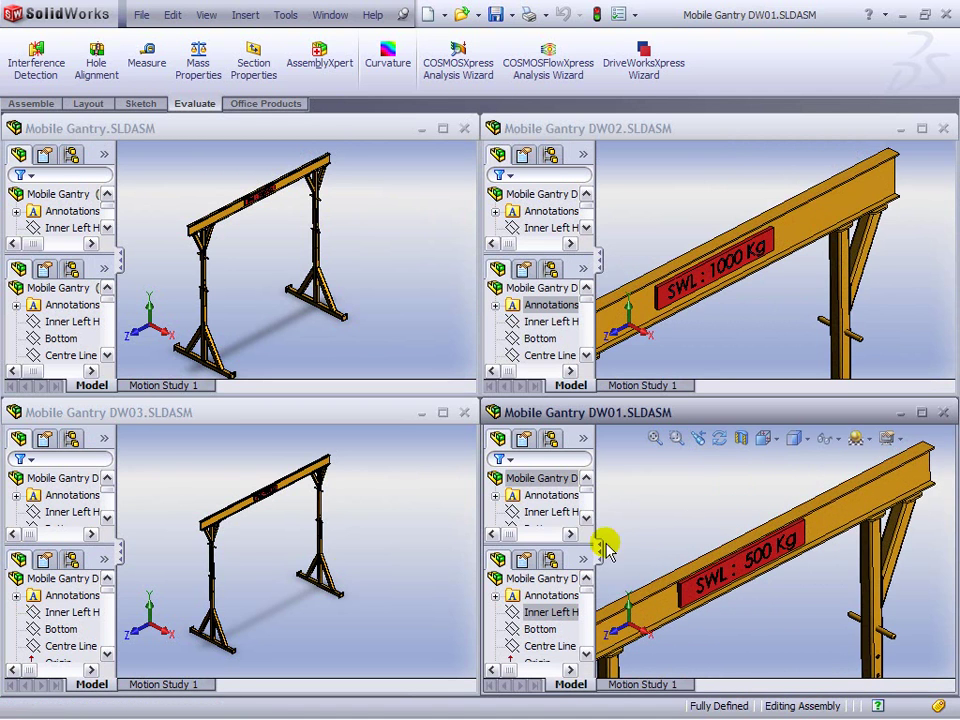
click(262, 508)
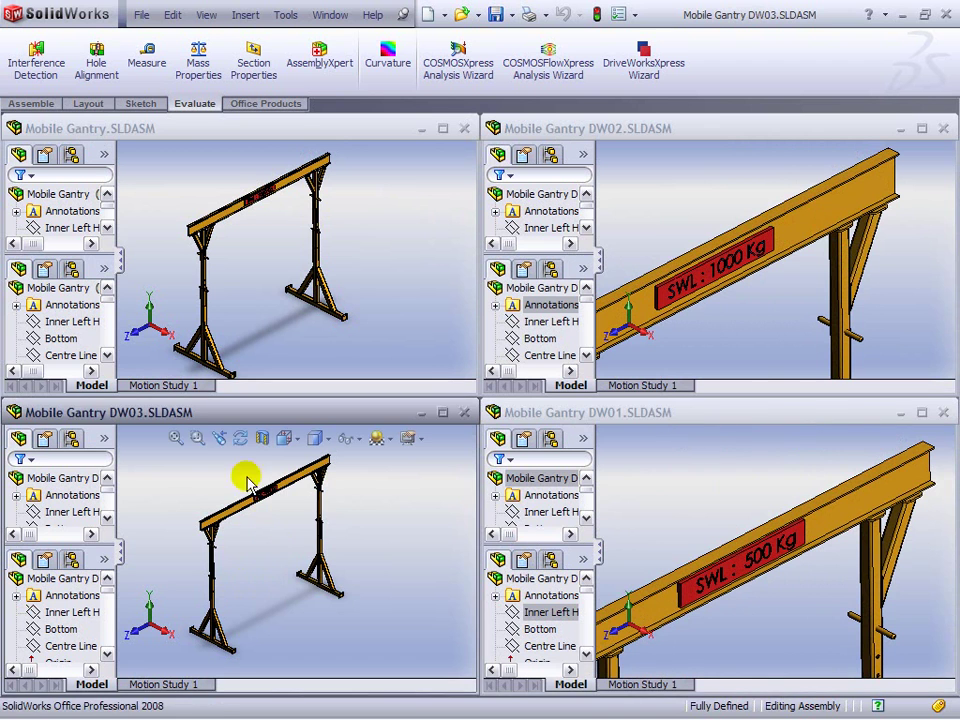
click(197, 438)
drag(241, 454, 345, 516)
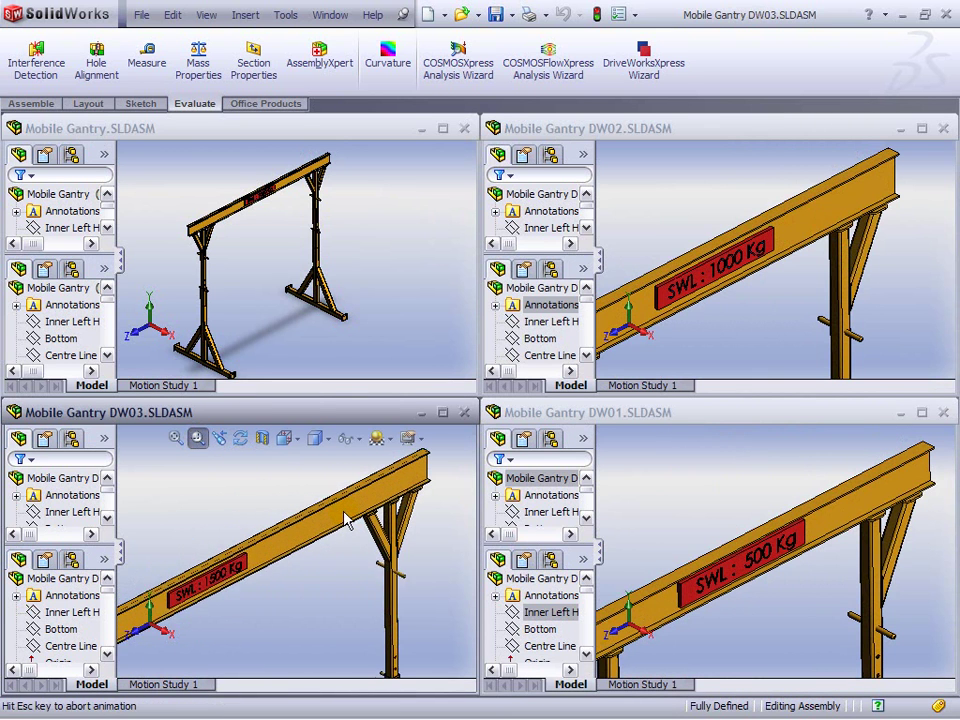